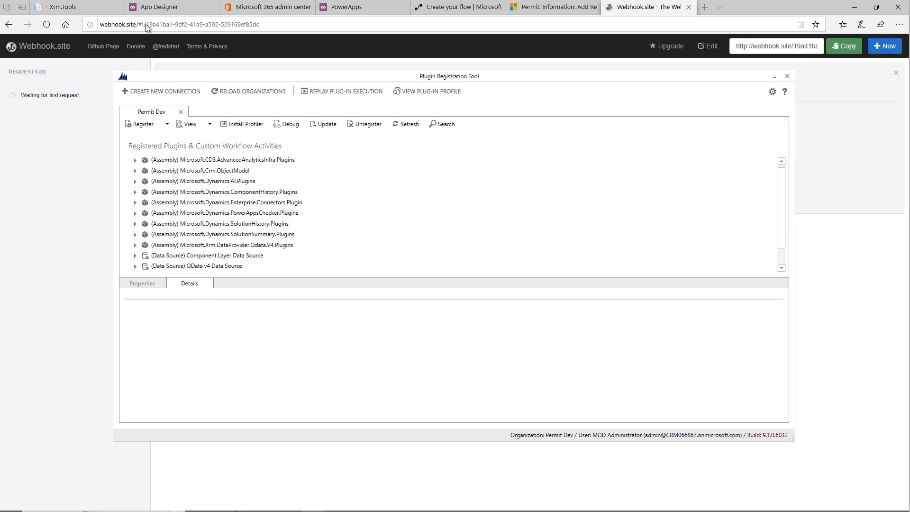
Step: Copy the Webhook.site page address and, in the Plugin Registration Tool, start a new webhook named "Permit Updates" with that address as endpoint URL
left_click(146, 24)
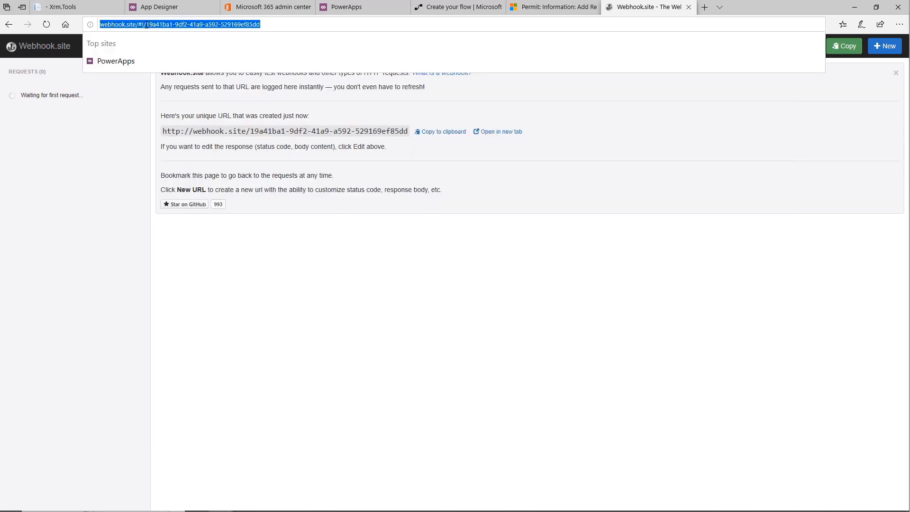
key("alt+Tab")
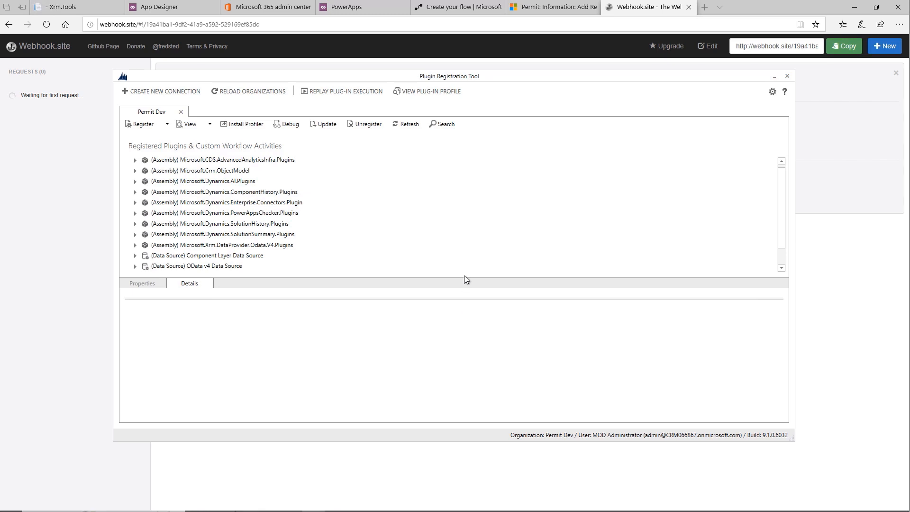
left_click(168, 125)
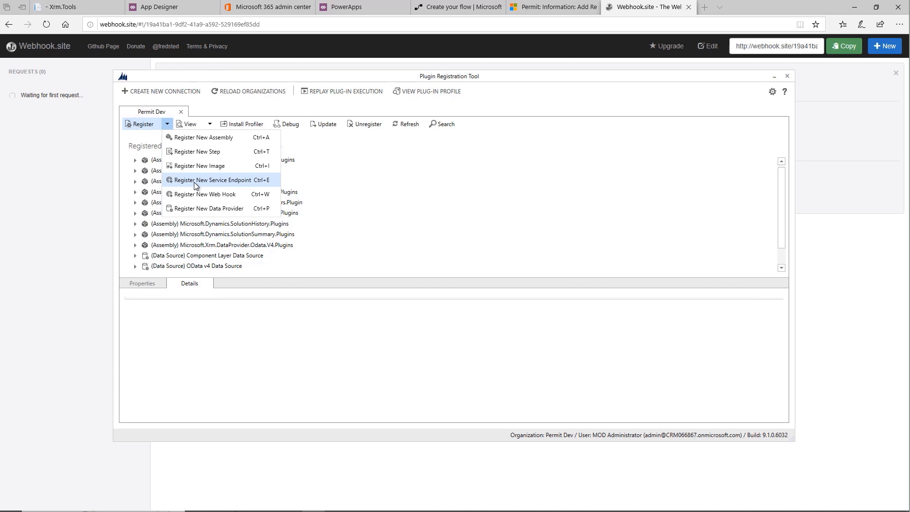
left_click(220, 196)
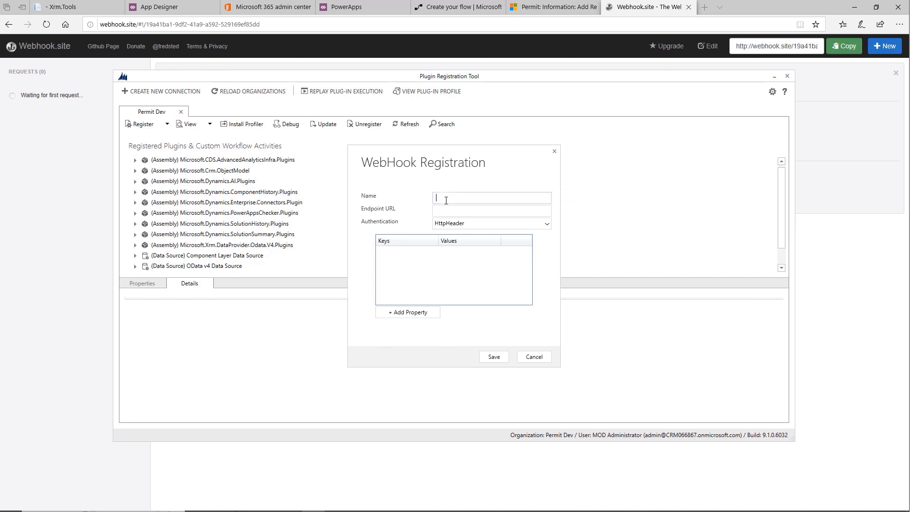
type("Permit Updates")
key("Tab")
key("ctrl+v")
Step: Set the webhook's authentication to WebhookKey, enter the webhook key value, and save the registration
left_click(548, 226)
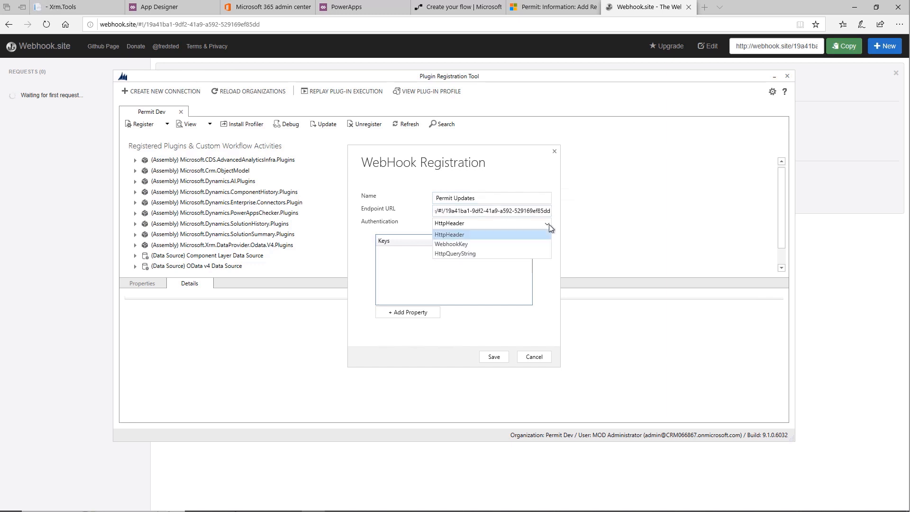
left_click(457, 243)
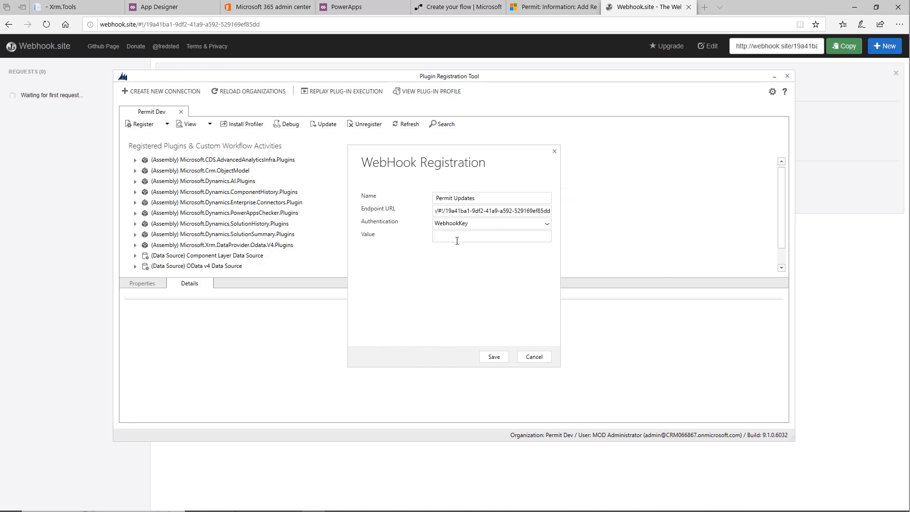
type("testpermit")
left_click(493, 358)
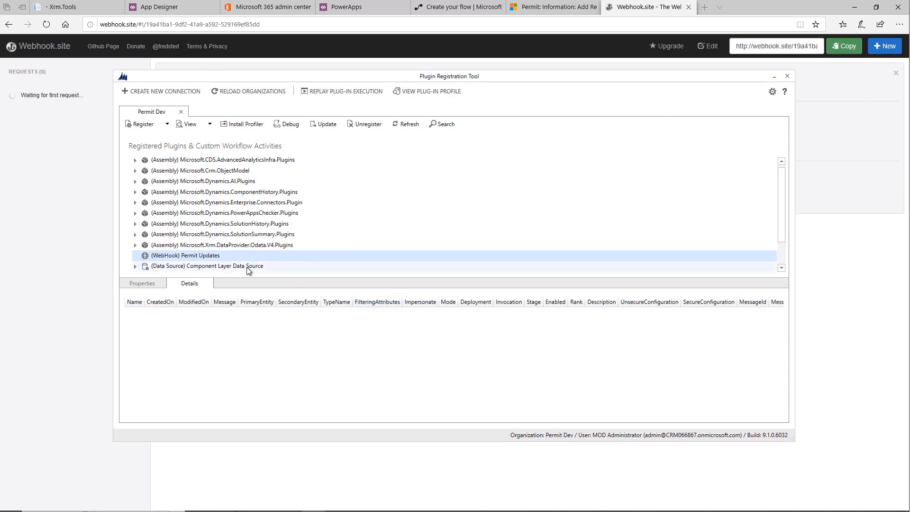
Step: Start a new step under the Permit Updates webhook with message Update and primary entity contoso_permit
right_click(210, 255)
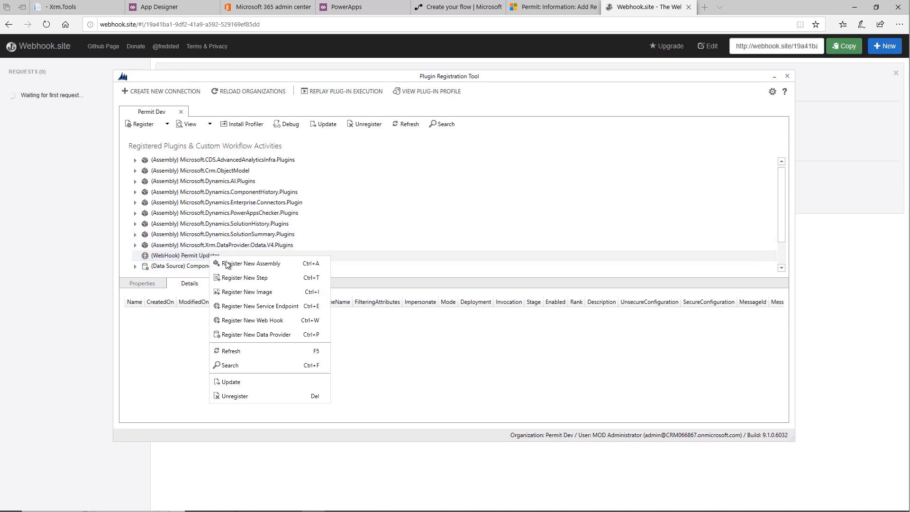
left_click(251, 279)
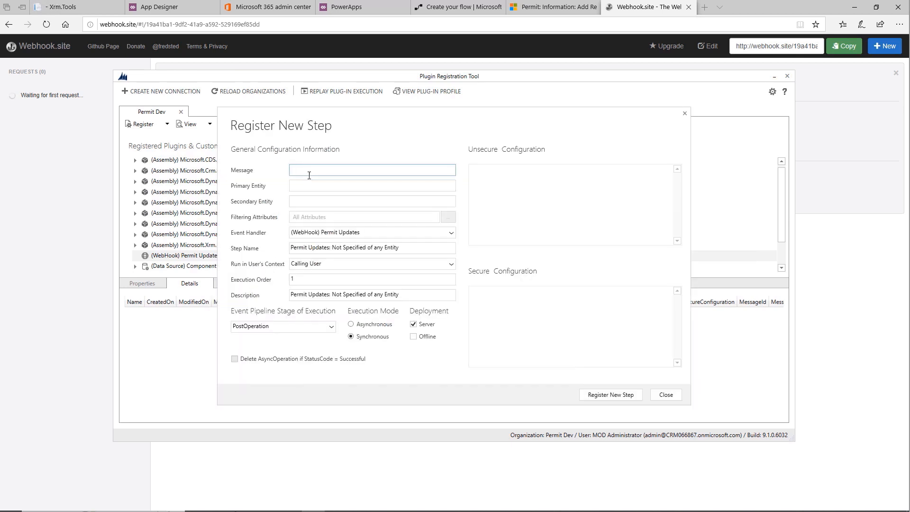
type("Update")
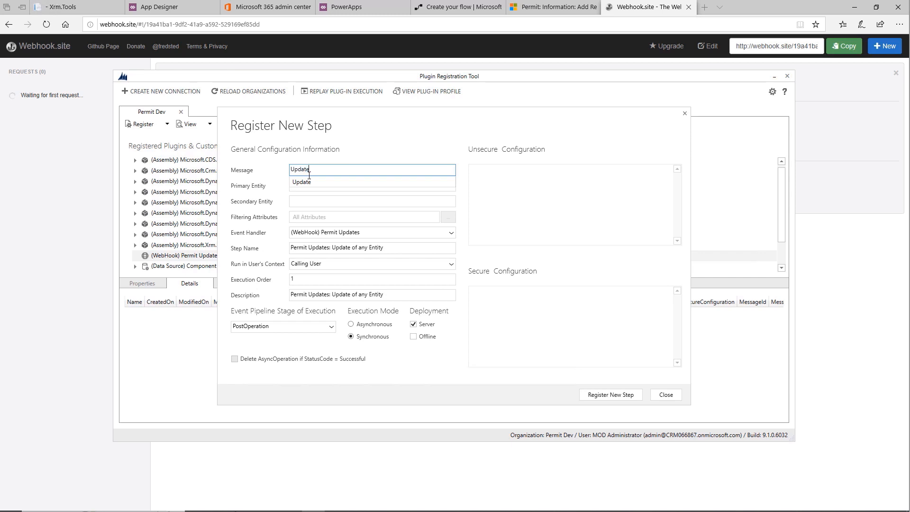
key("Tab")
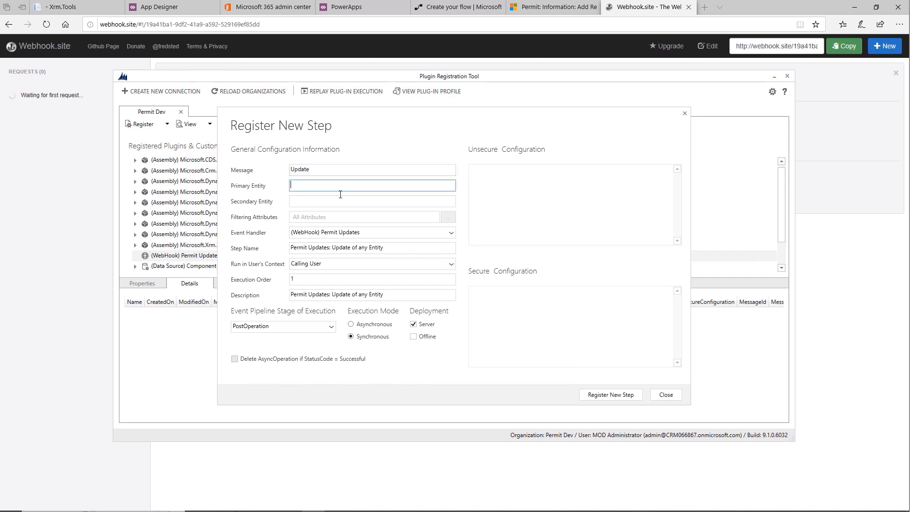
type("contoso_permit")
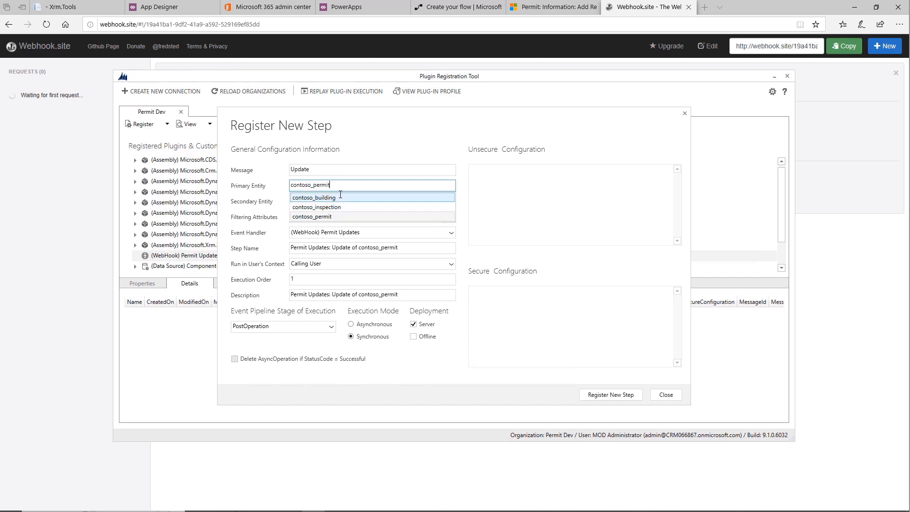
key("Return")
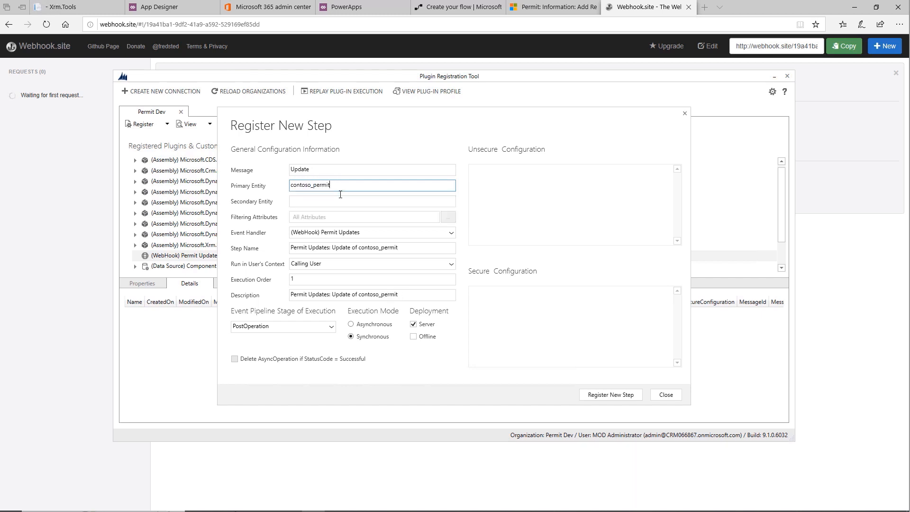
Step: Restrict the step's filtering attributes to Fee only and register it with asynchronous execution
left_click(448, 219)
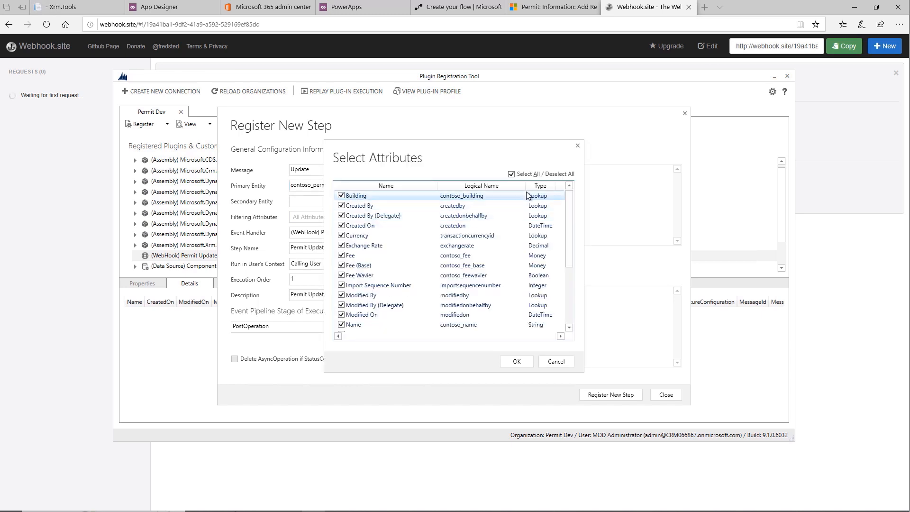
left_click(512, 174)
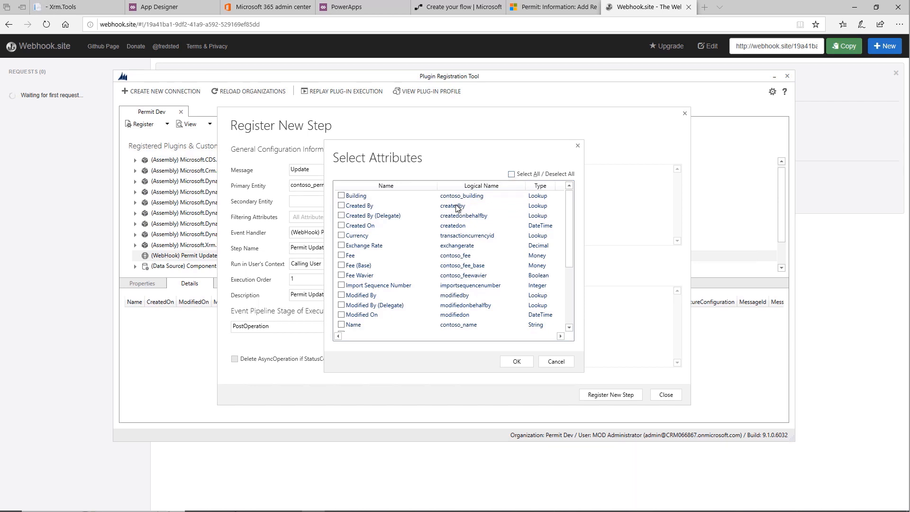
left_click(341, 256)
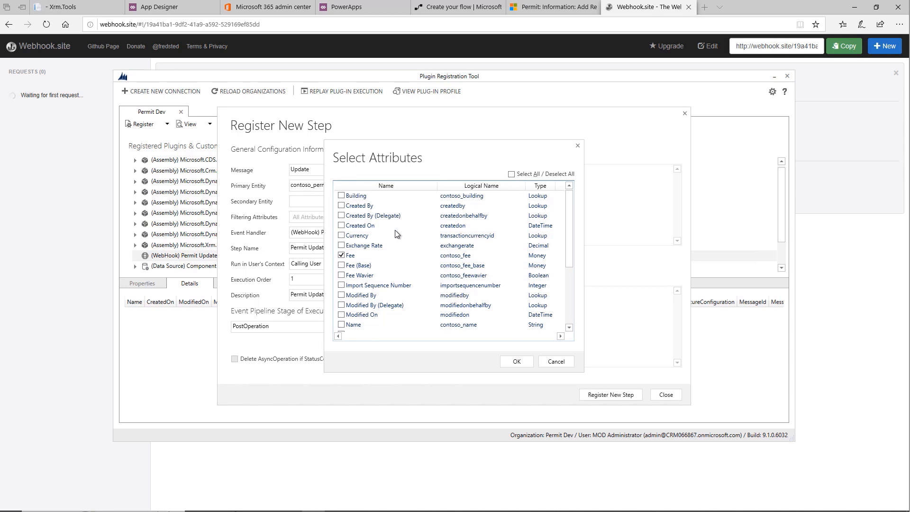
left_click(517, 362)
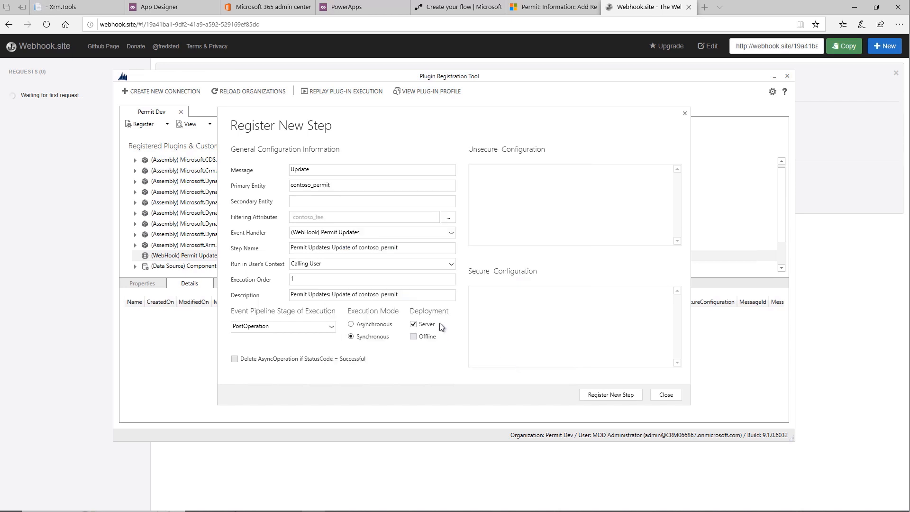
left_click(351, 324)
left_click(610, 397)
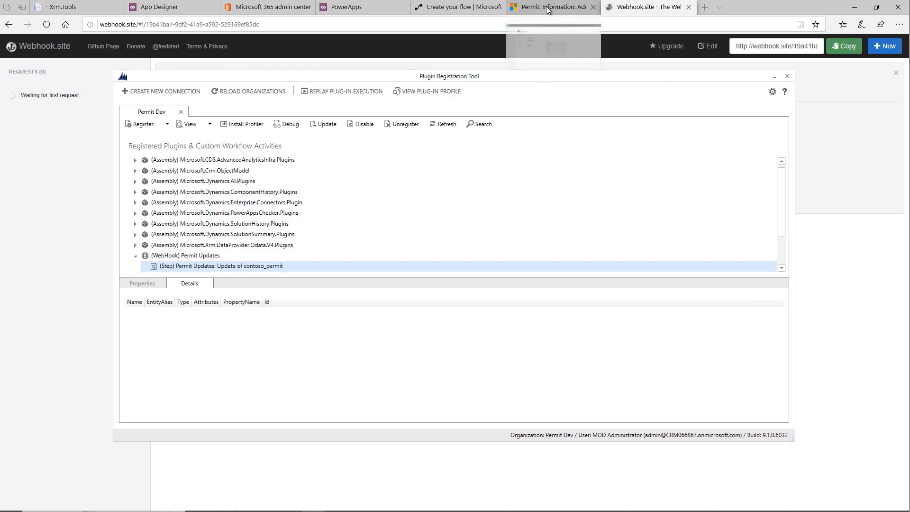
Step: Switch to the Add Restroom permit in Dynamics 365, set its fee to $5,300, and save the record
left_click(51, 115)
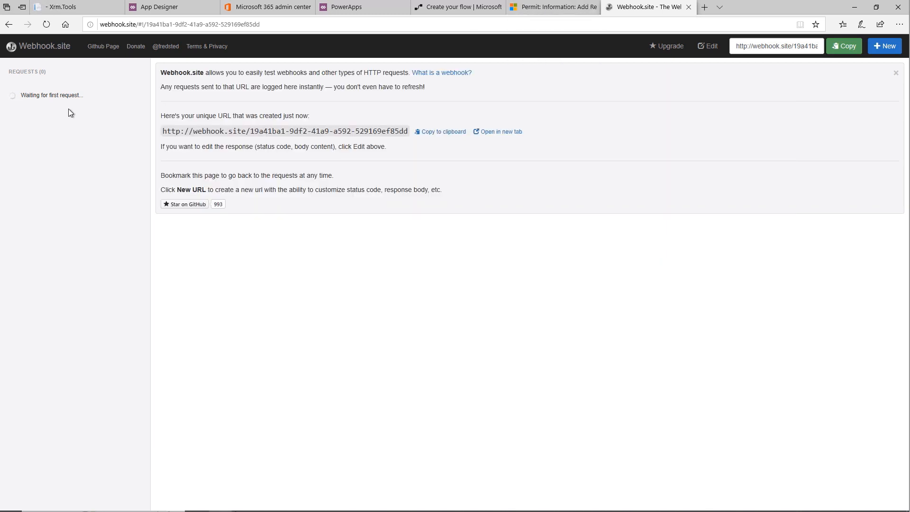
left_click(548, 7)
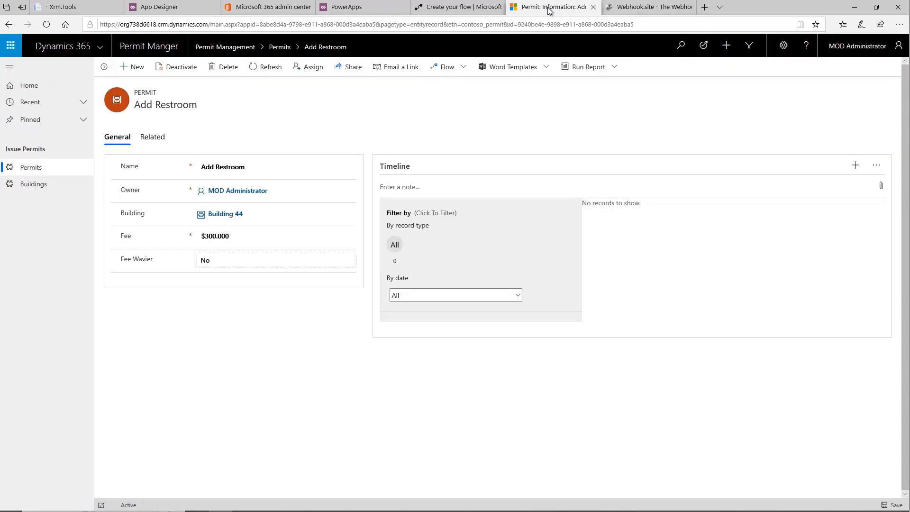
left_click(246, 240)
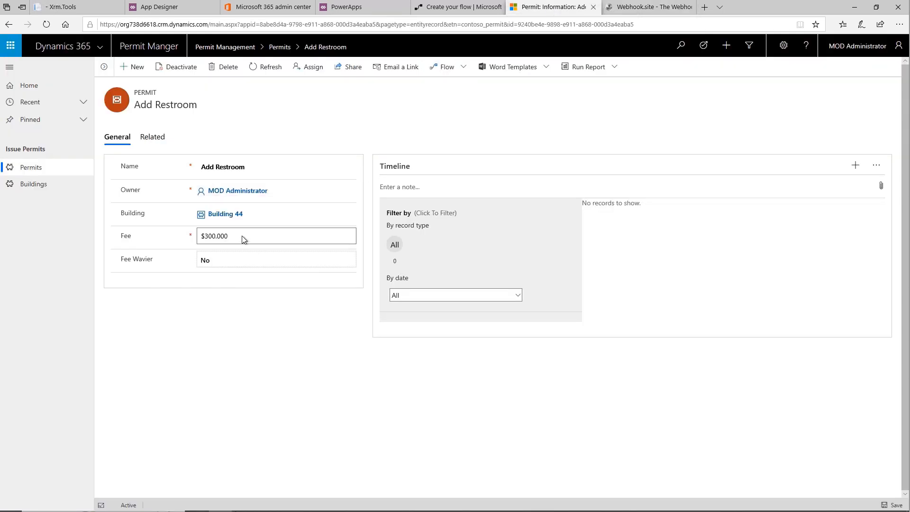
key("BackSpace")
key("BackSpace")
key("BackSpace")
key("BackSpace")
type("5")
key("Tab")
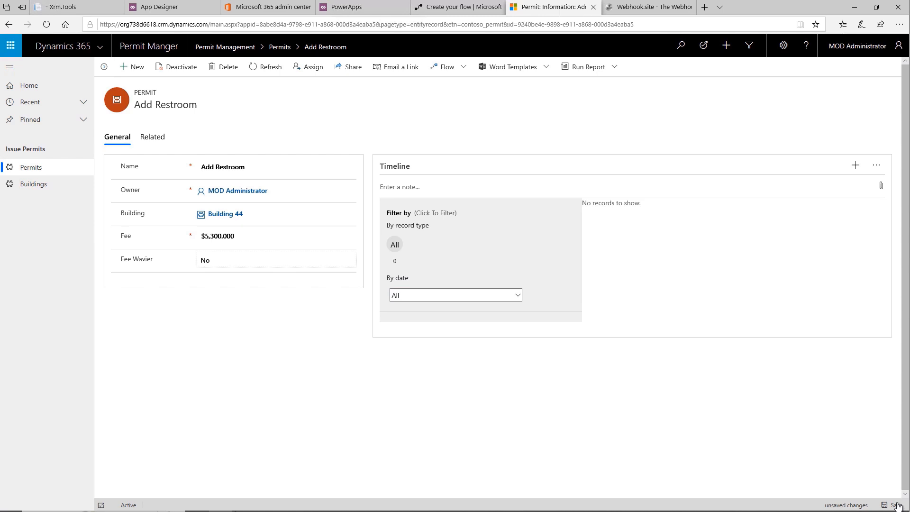
left_click(721, 150)
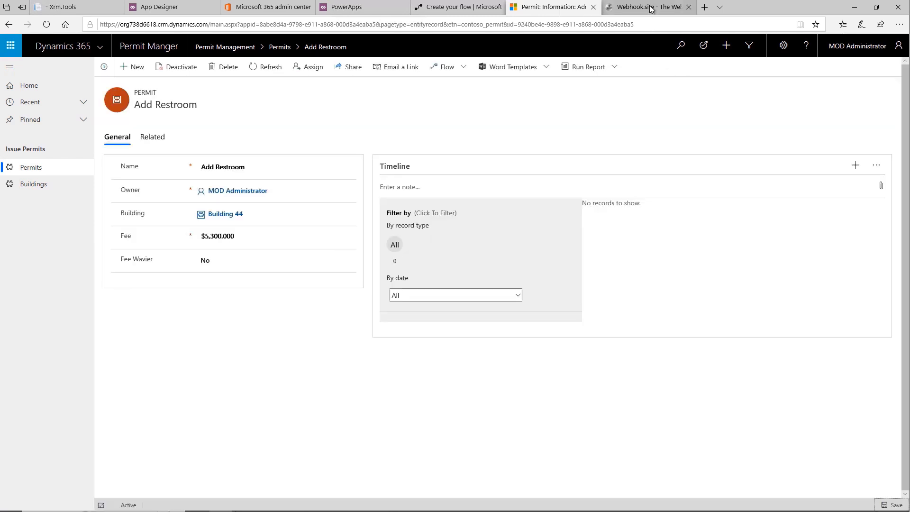
Step: Copy the JSON body of the POST request on Webhook.site into the Online JSON Viewer's text
left_click(651, 7)
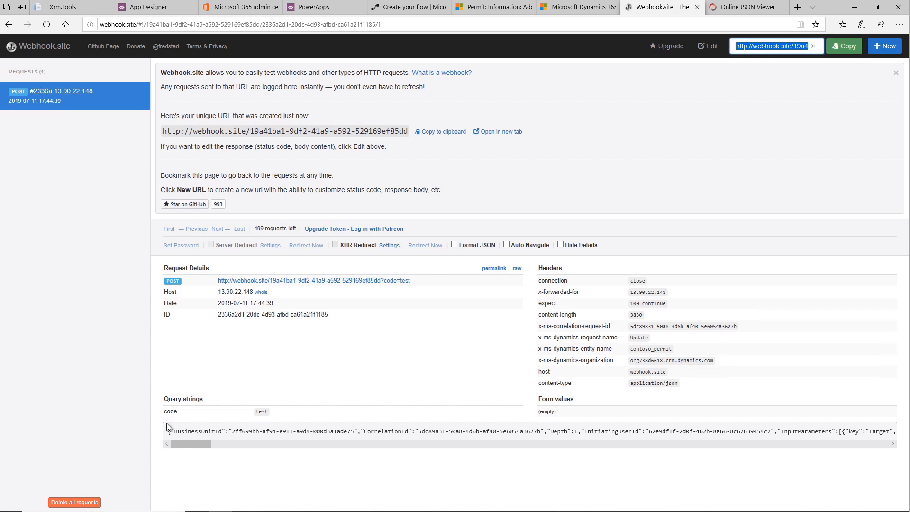
left_click(168, 433)
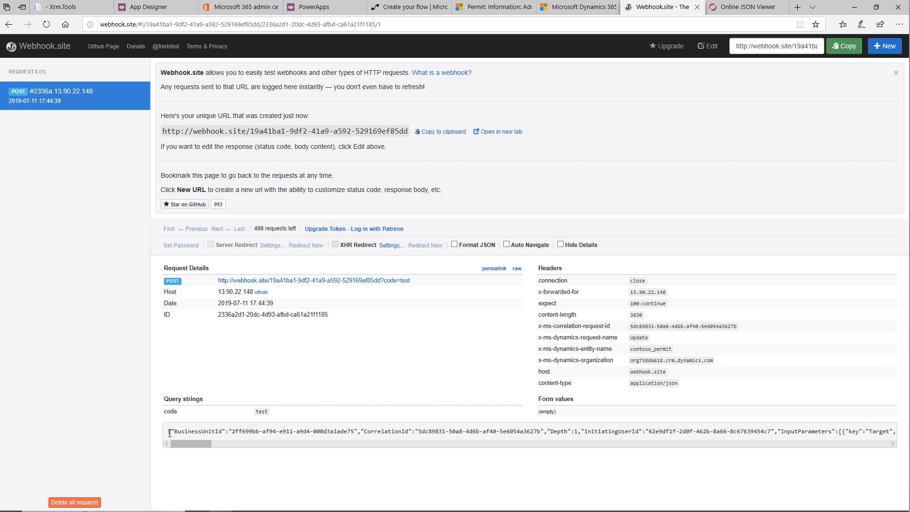
key("ctrl+a")
key("ctrl+c")
left_click(744, 7)
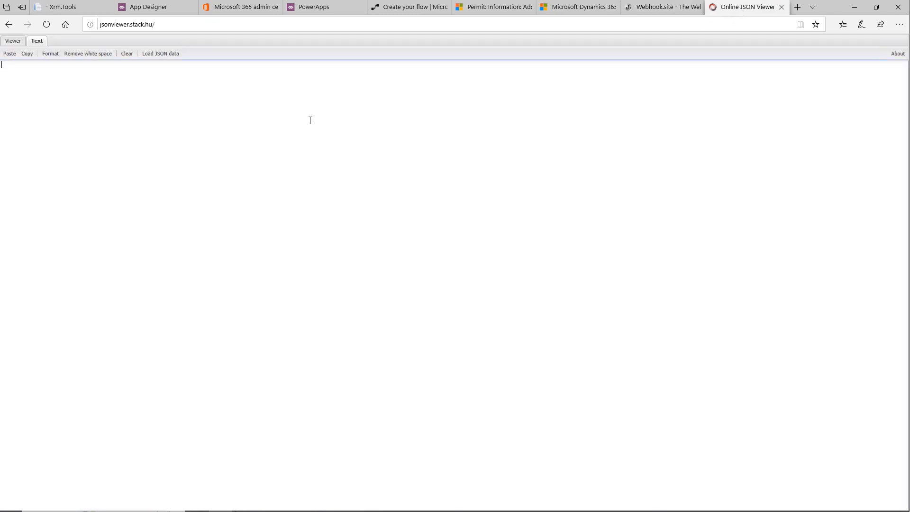
key("ctrl+v")
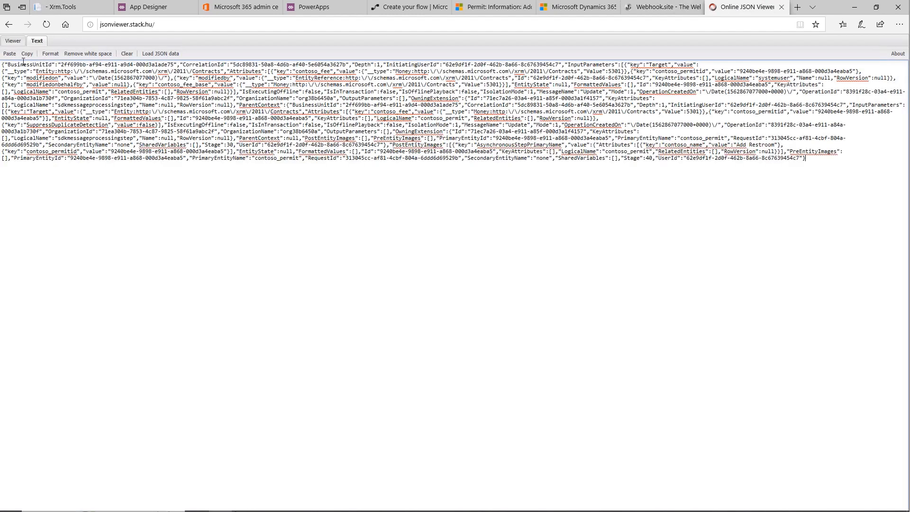
Step: View the JSON as a tree and expand InputParameters down to the contoso_fee attribute's value
left_click(13, 40)
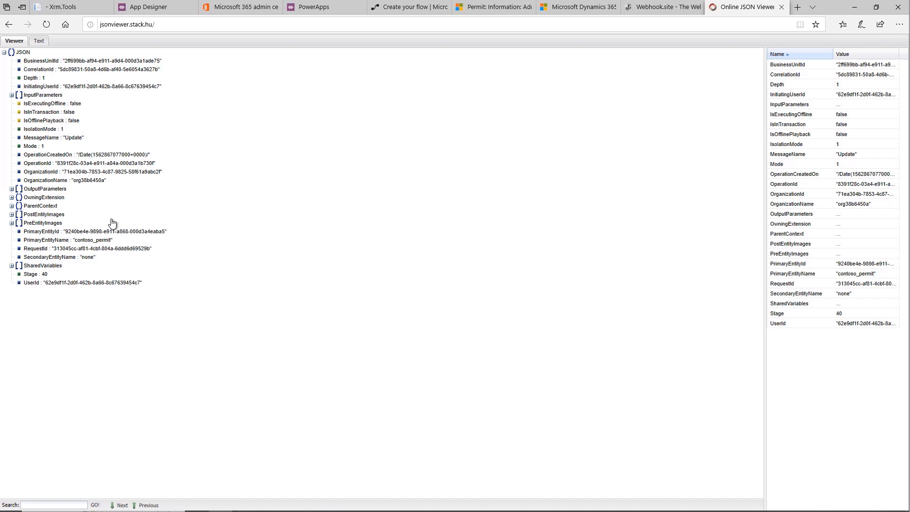
left_click(11, 95)
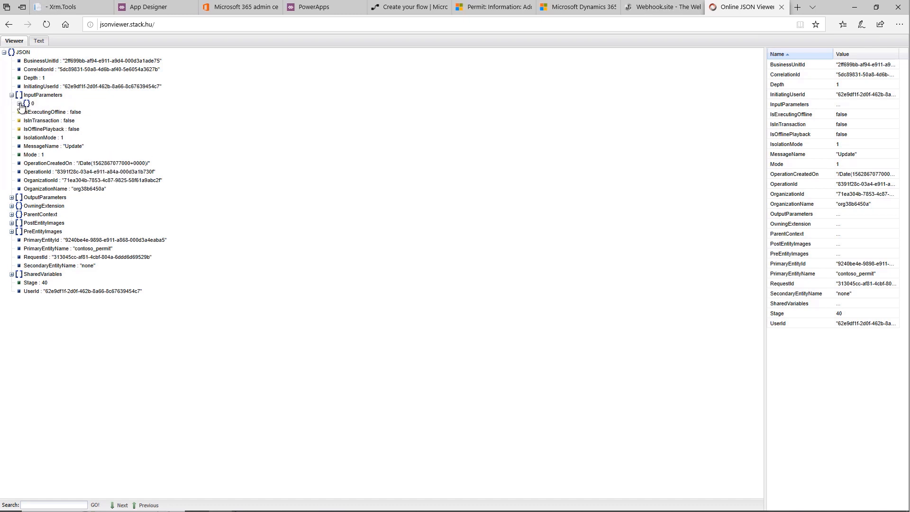
left_click(19, 104)
left_click(27, 120)
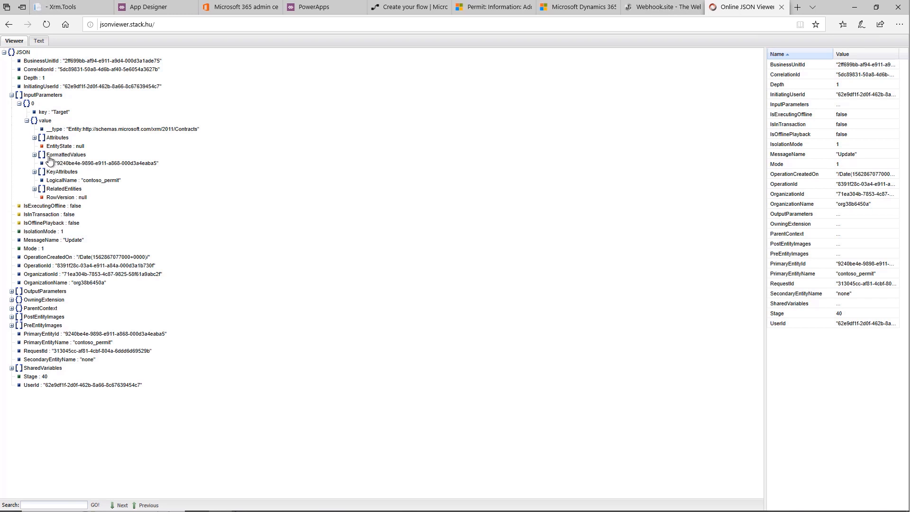
left_click(34, 137)
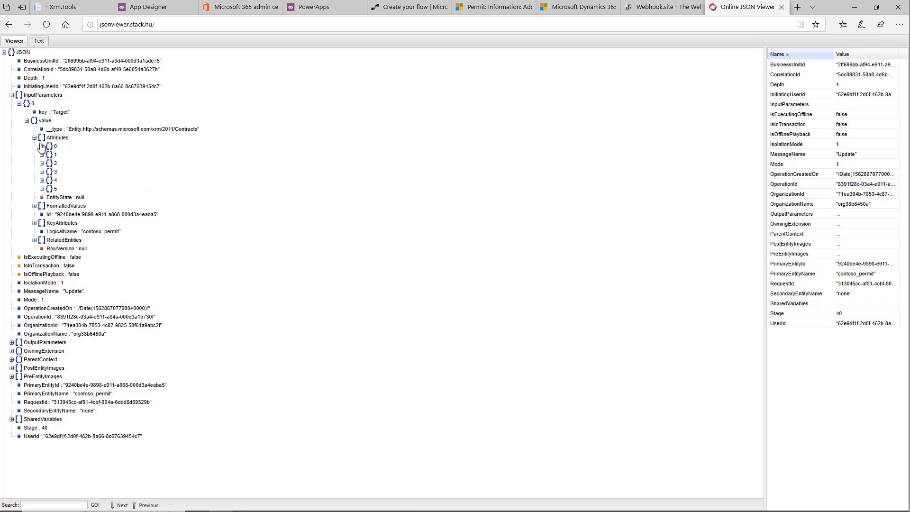
left_click(42, 147)
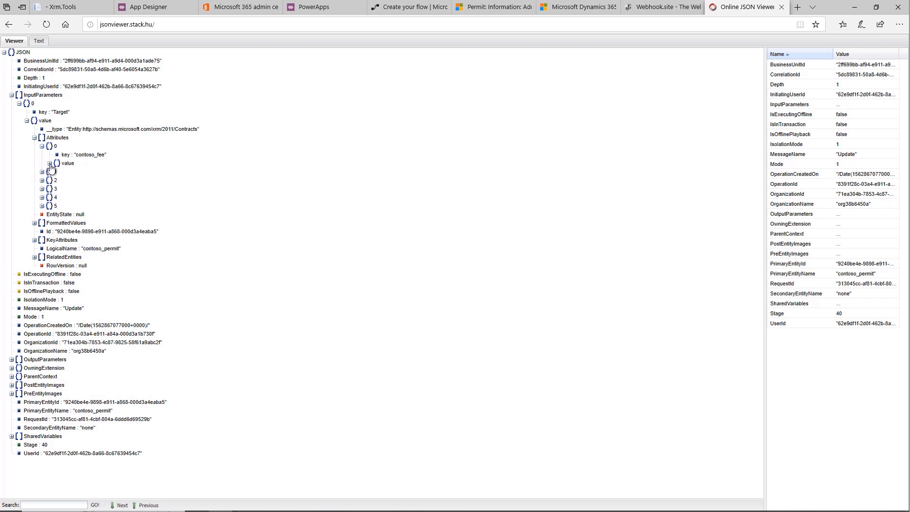
left_click(49, 163)
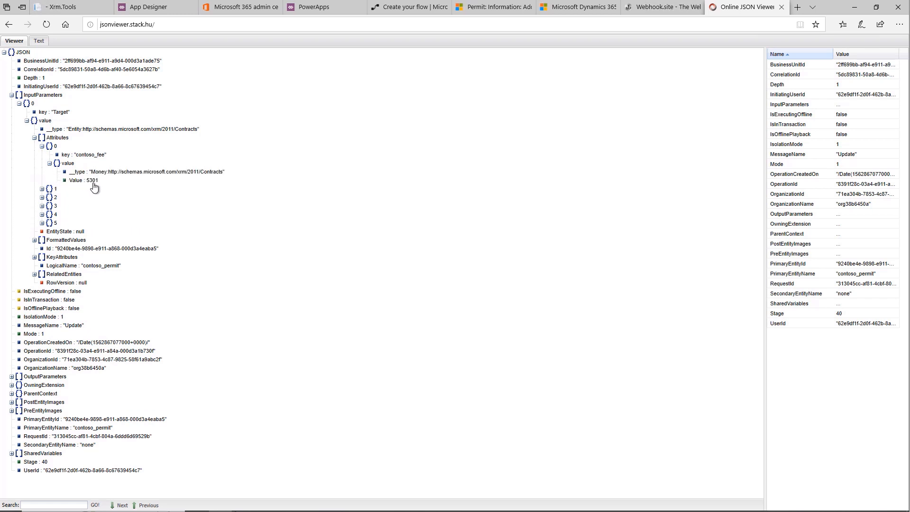
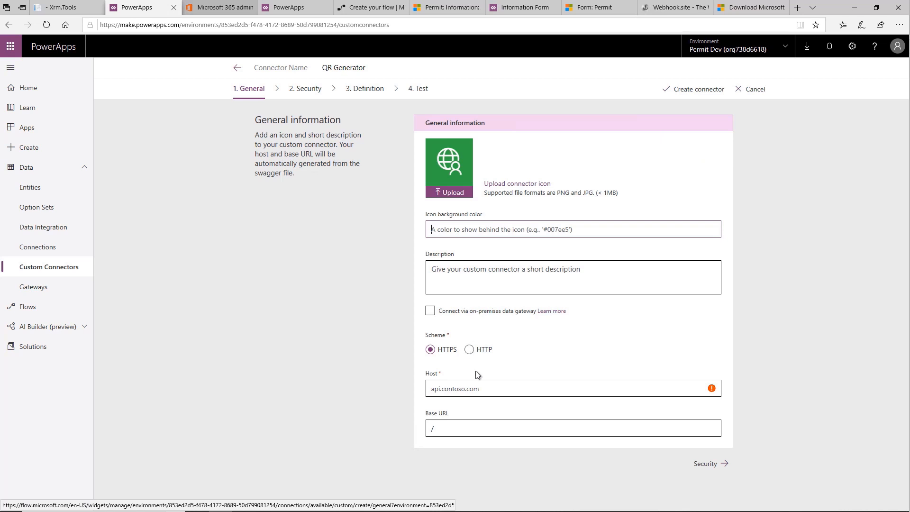
Step: Set the connector's host to bas2019.azurewebsites.net and its base URL to /api, and continue to the security settings
left_click(484, 388)
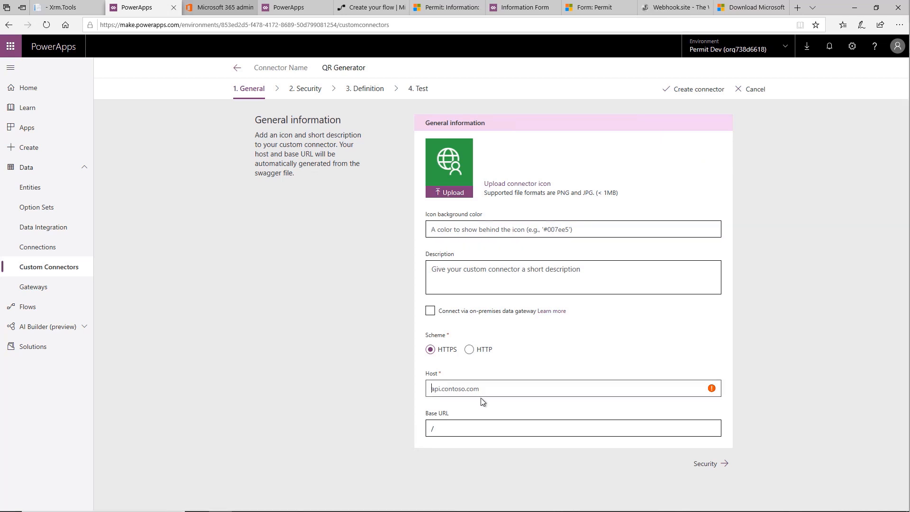
type("bas2019.azurewebsites.net")
left_click(450, 429)
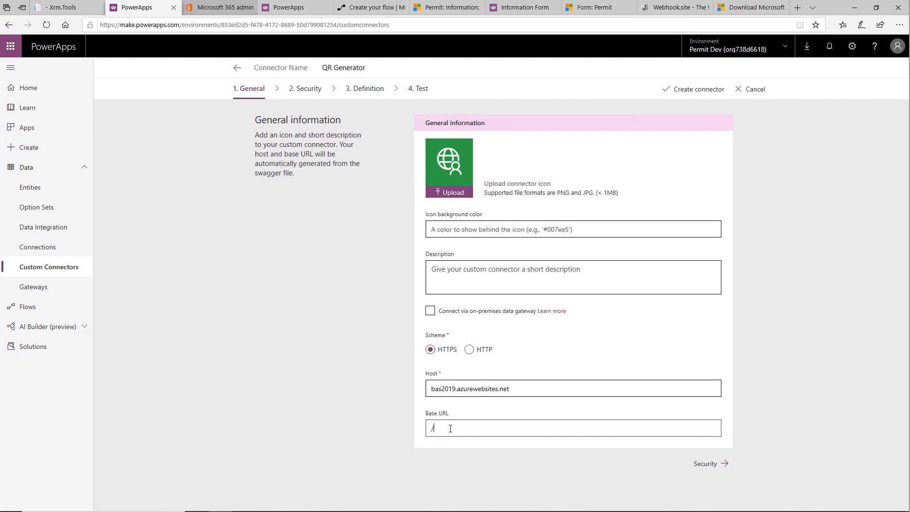
type("api")
left_click(706, 464)
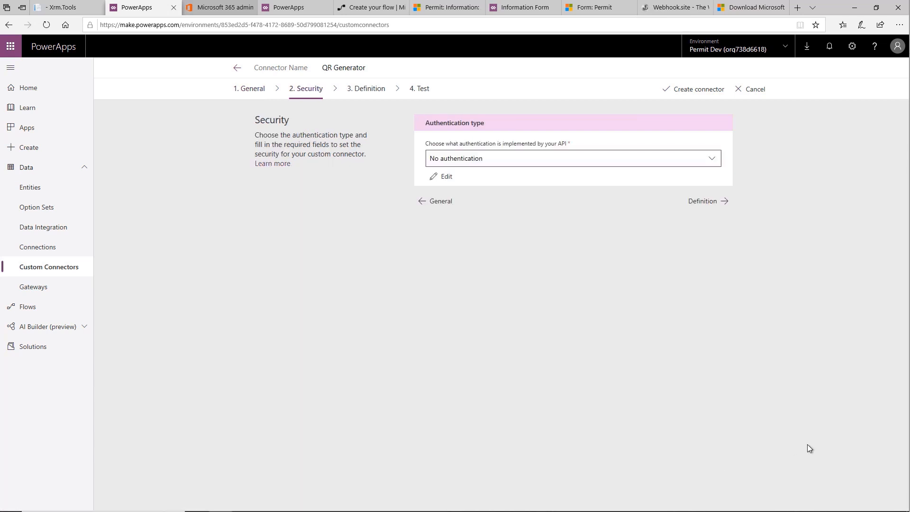
Step: Choose No authentication as the connector's authentication type and continue to its definition
left_click(716, 163)
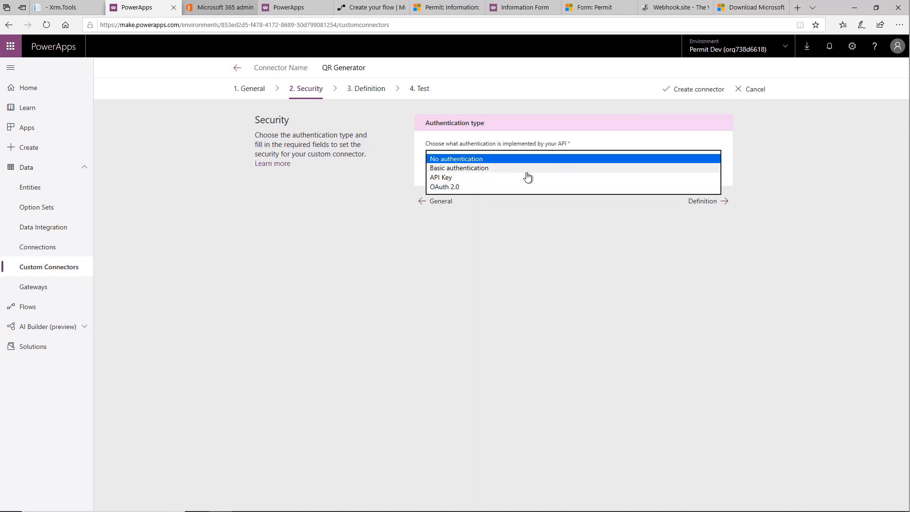
left_click(562, 160)
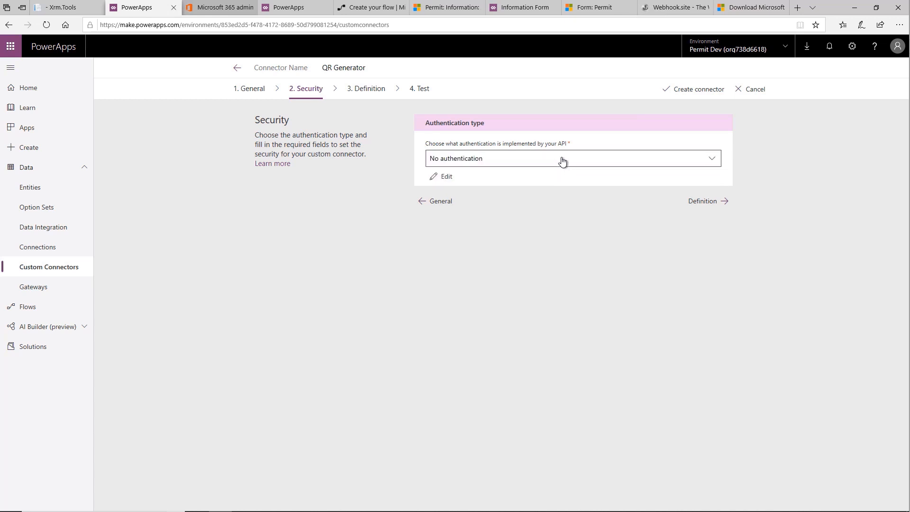
left_click(715, 203)
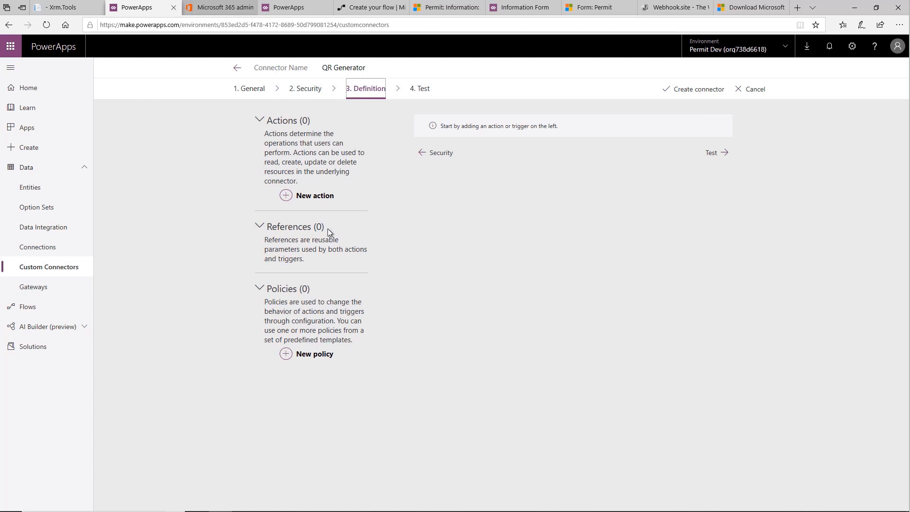
Step: Add an action with summary QRCode, description "Generator QR Code" and operation ID QRCode64
left_click(315, 195)
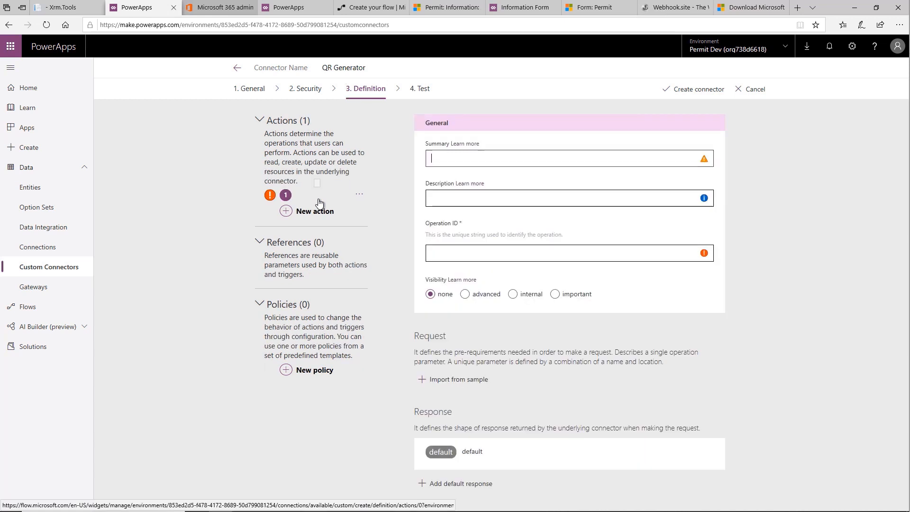
type("QRCode")
key("Tab")
type("Generator GR")
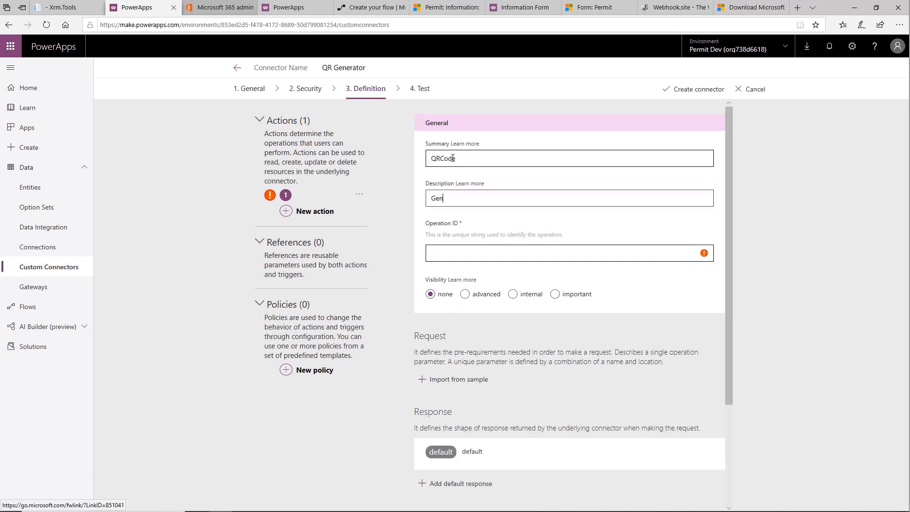
key("BackSpace")
key("BackSpace")
type("QR Code")
key("Tab")
type("QRCode64")
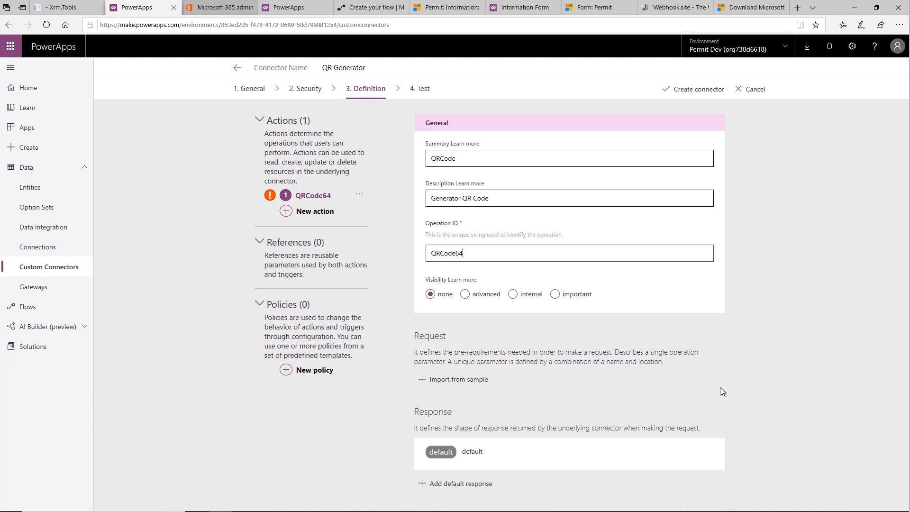
left_click(453, 380)
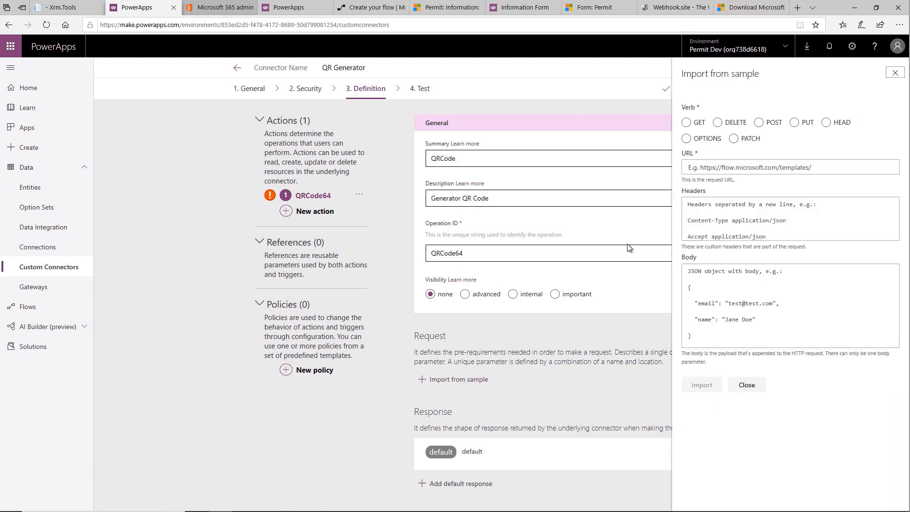
left_click(687, 123)
left_click(840, 163)
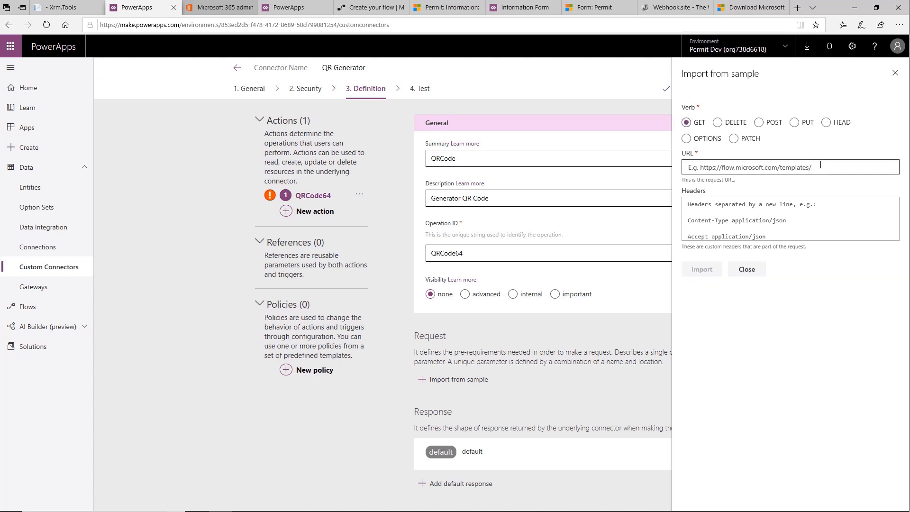
type("https://bas2019.azurewebsites.net/api/qr64gen/?text=Hello")
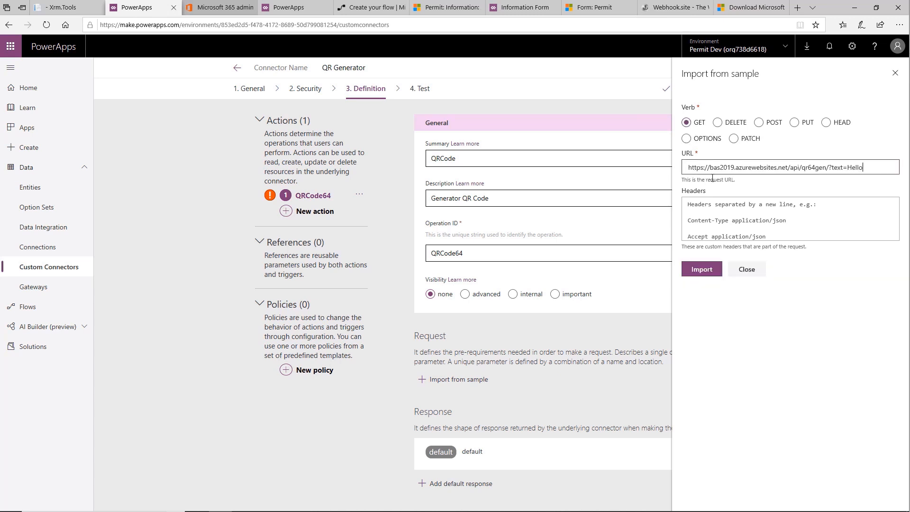
left_click(699, 275)
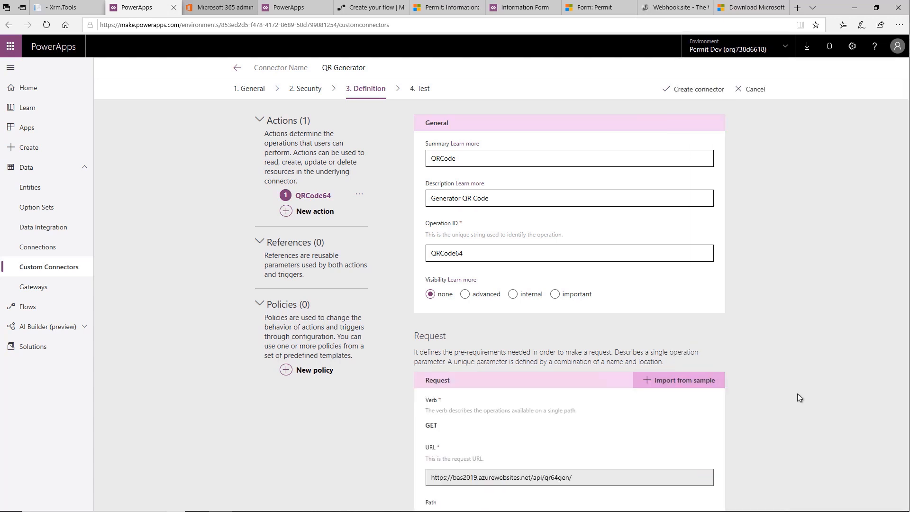
left_click_drag(789, 394, 789, 229)
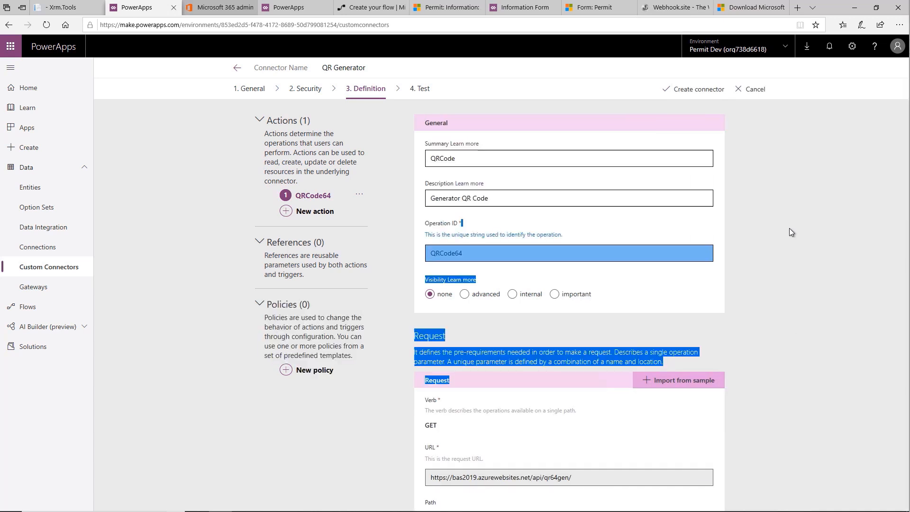
left_click(779, 331)
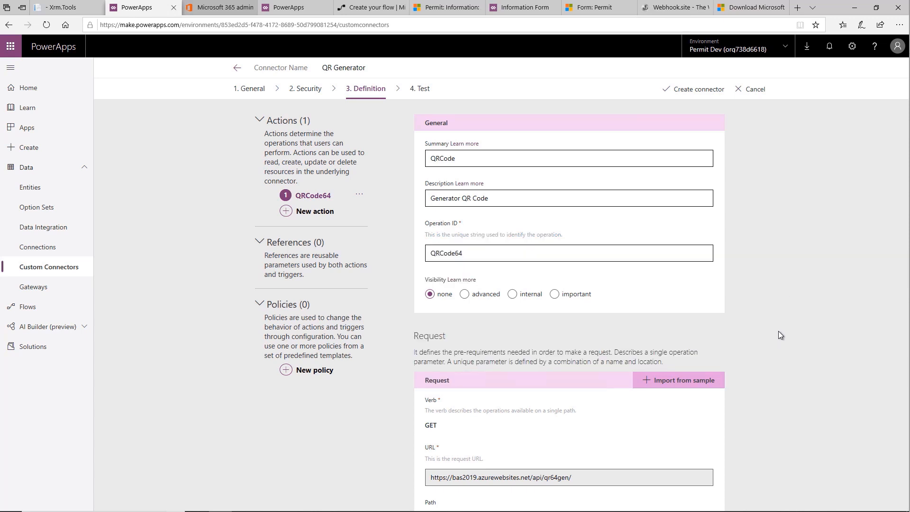
Step: Import the default response from a sample with the body {"image":"sample"}
scroll(696, 334, "down", 8)
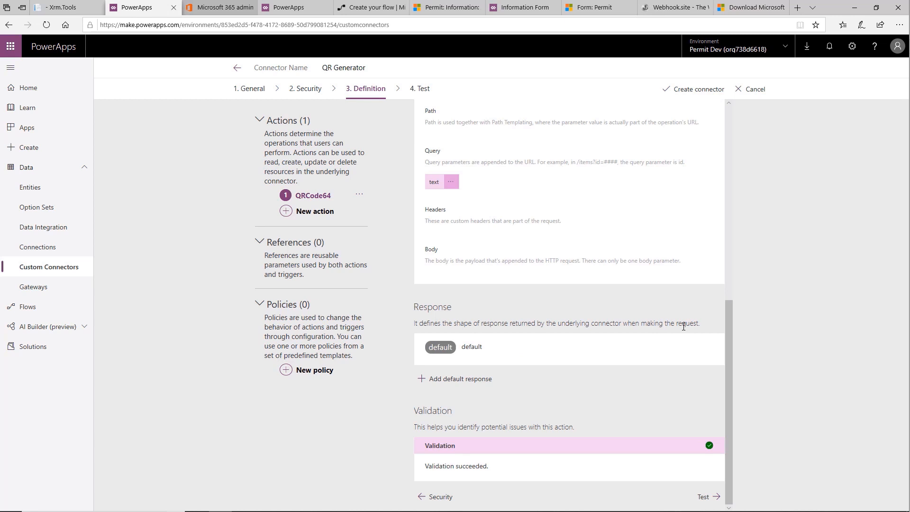
left_click(480, 365)
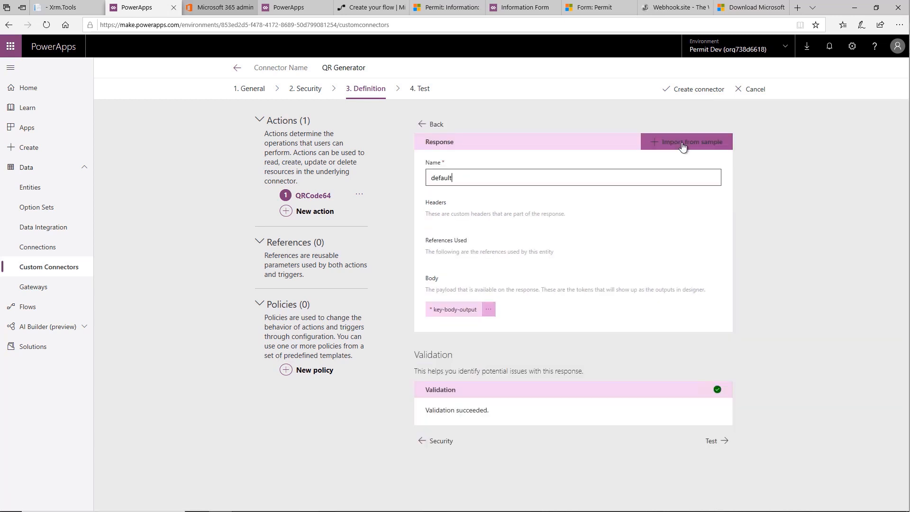
left_click(683, 143)
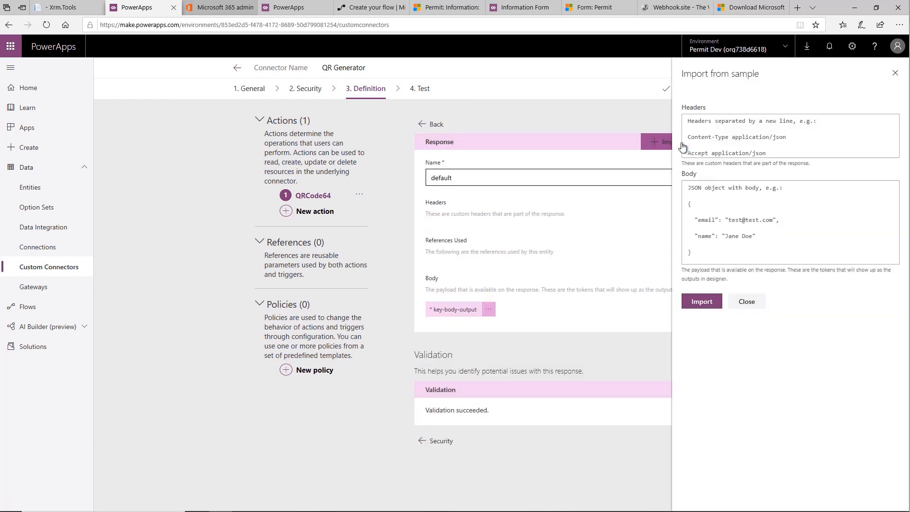
left_click(724, 237)
type("{\"image\":\"sample\"}")
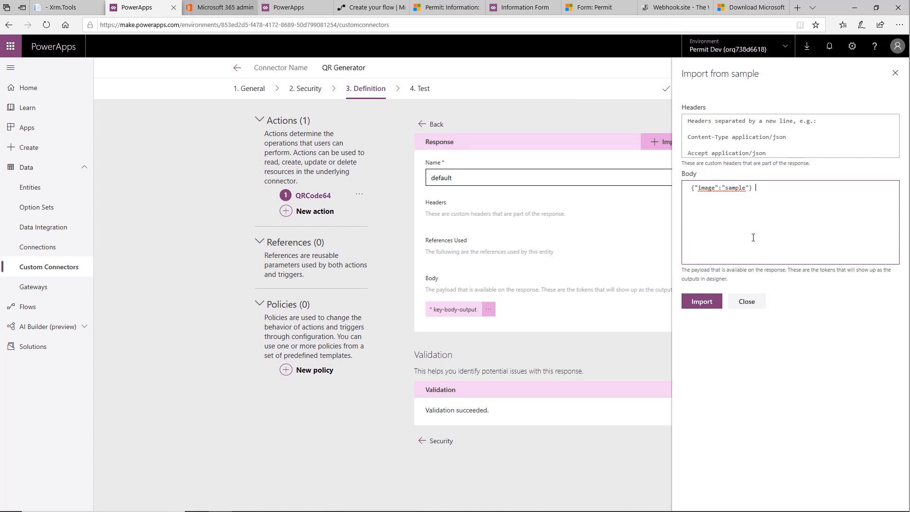
left_click(704, 302)
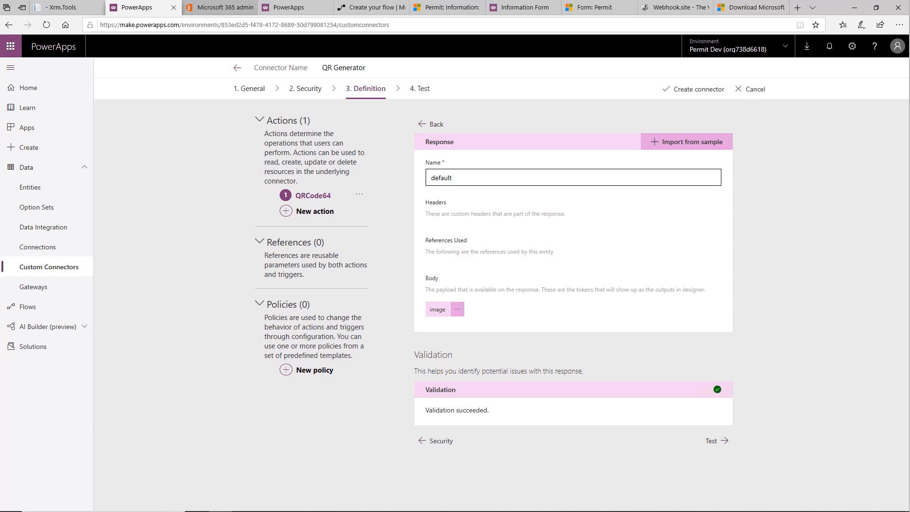
Step: Create the QR Generator connector and add a new connection for testing it
left_click(688, 93)
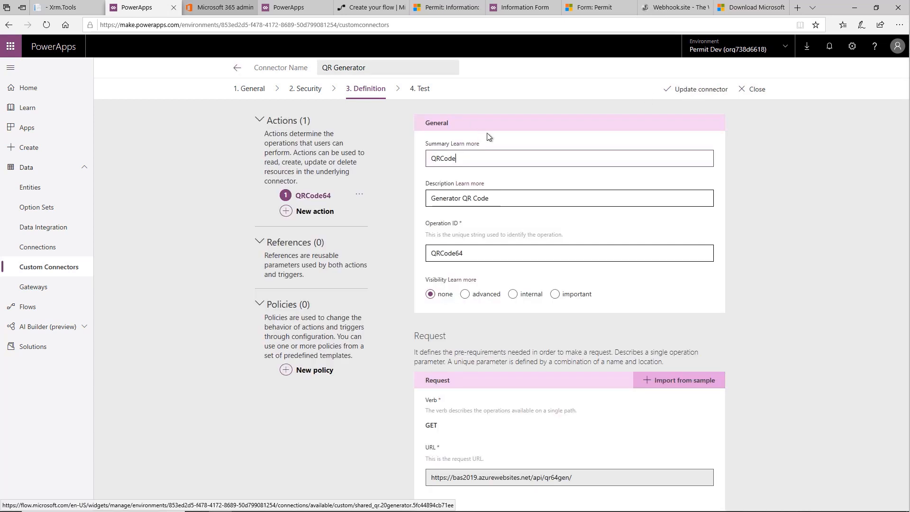
left_click(420, 90)
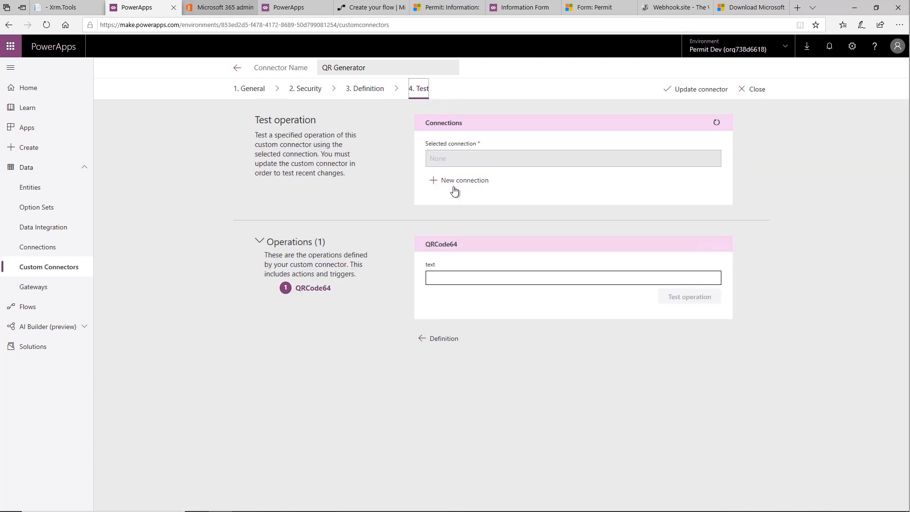
left_click(453, 186)
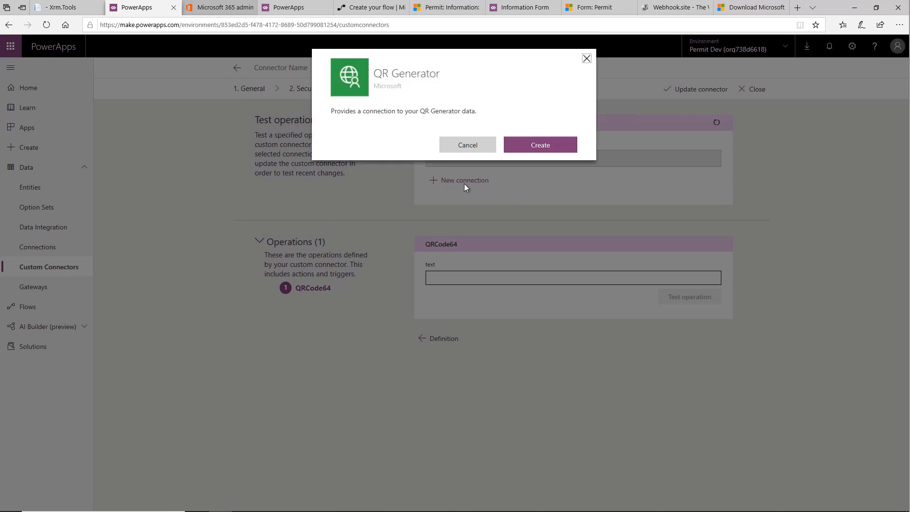
left_click(540, 145)
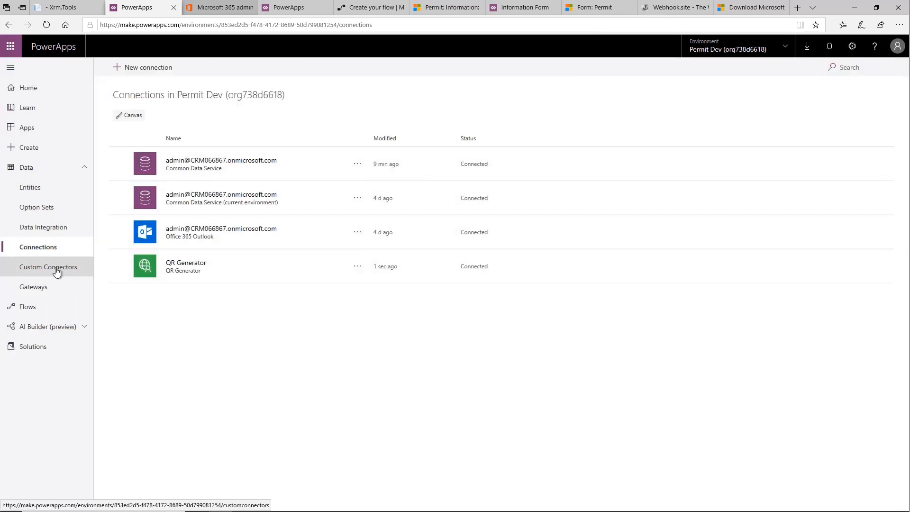
Step: Reopen the QR Generator custom connector for editing and go to its operation test
left_click(56, 270)
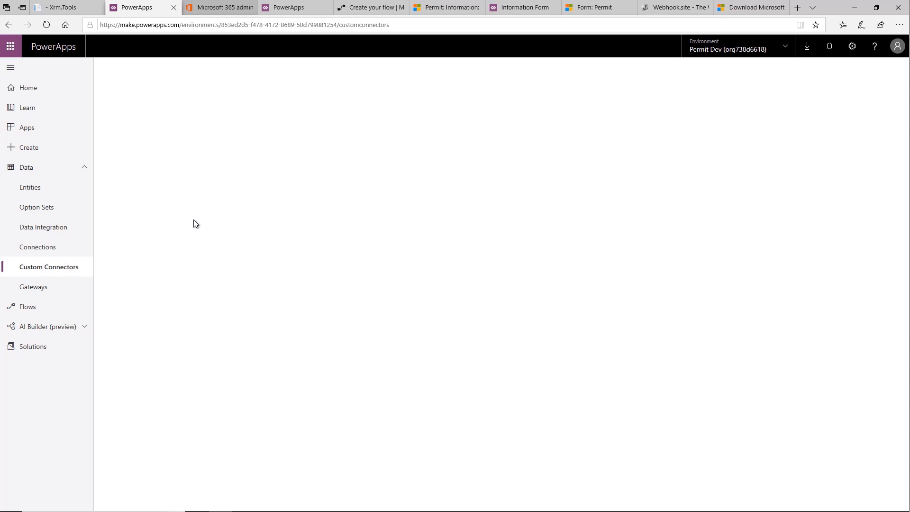
left_click(551, 137)
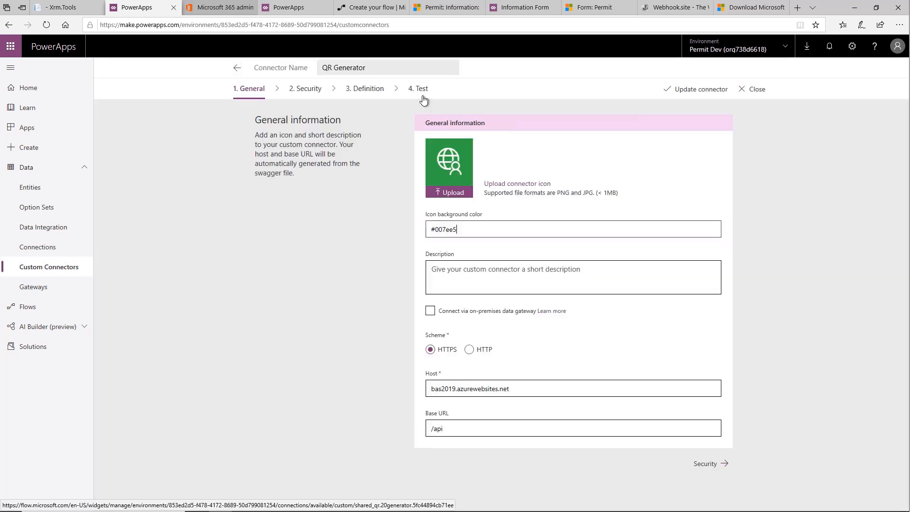
left_click(420, 90)
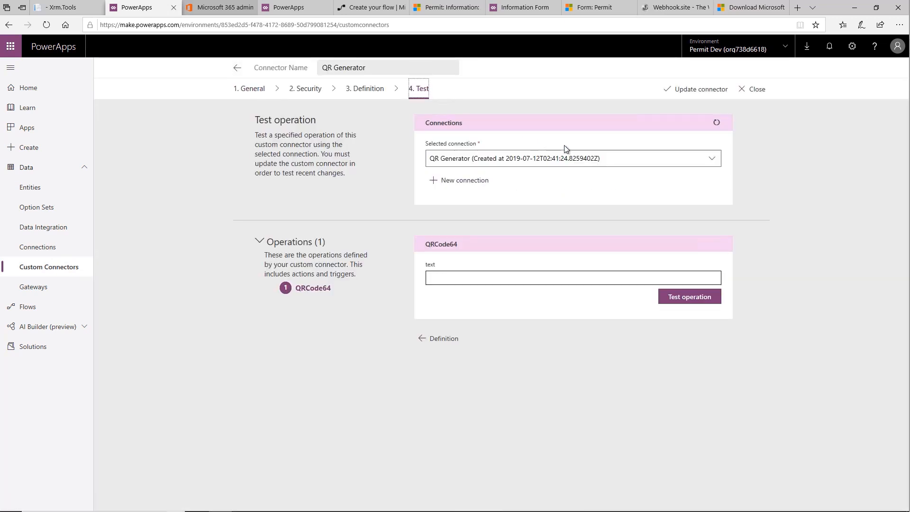
Step: Test the QRCode64 operation with the text "Build 1234"
left_click(459, 277)
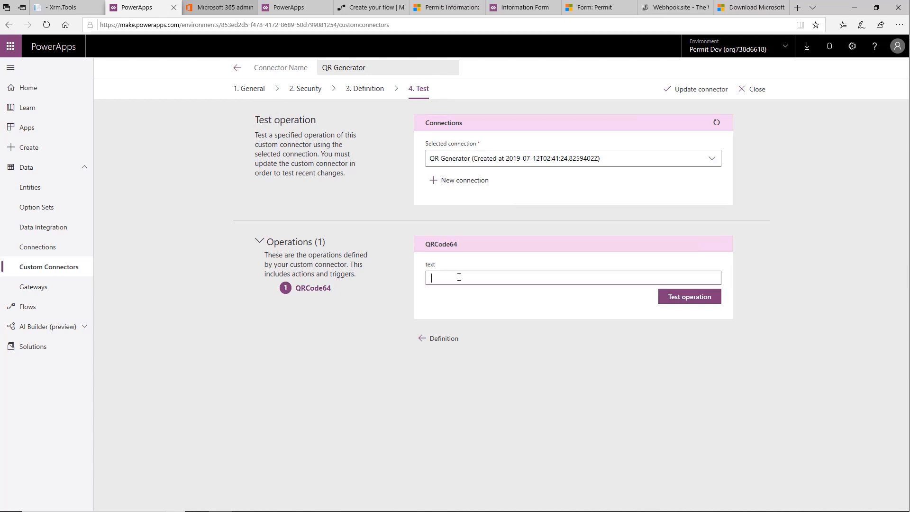
type("Build 1234")
left_click(688, 298)
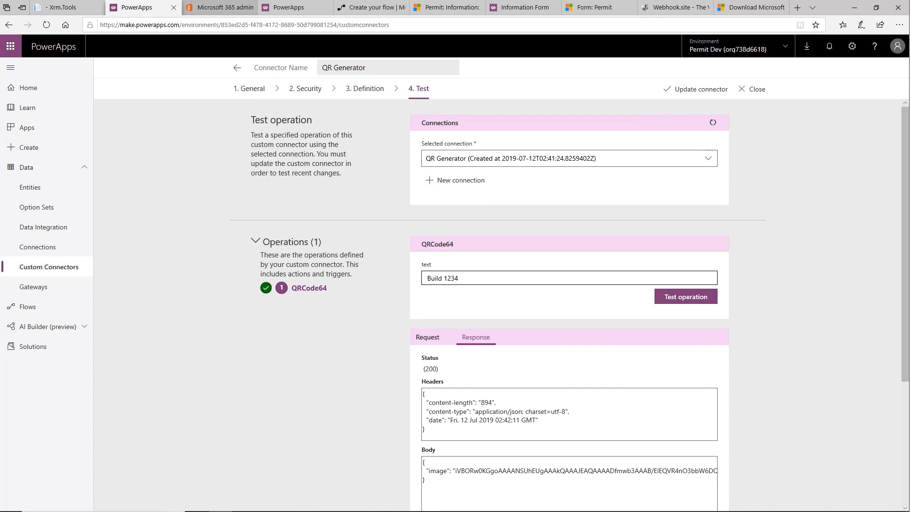
Step: Open the Inspector App canvas app for editing
left_click(30, 132)
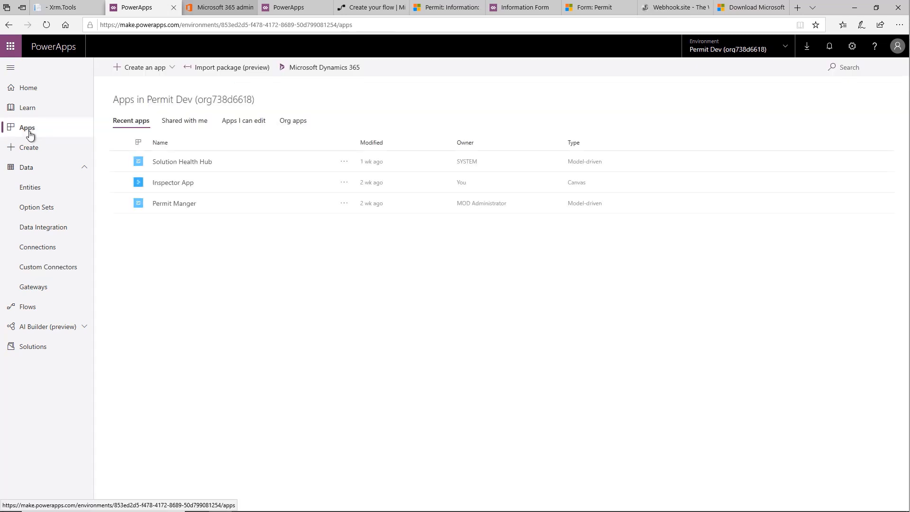
left_click(345, 184)
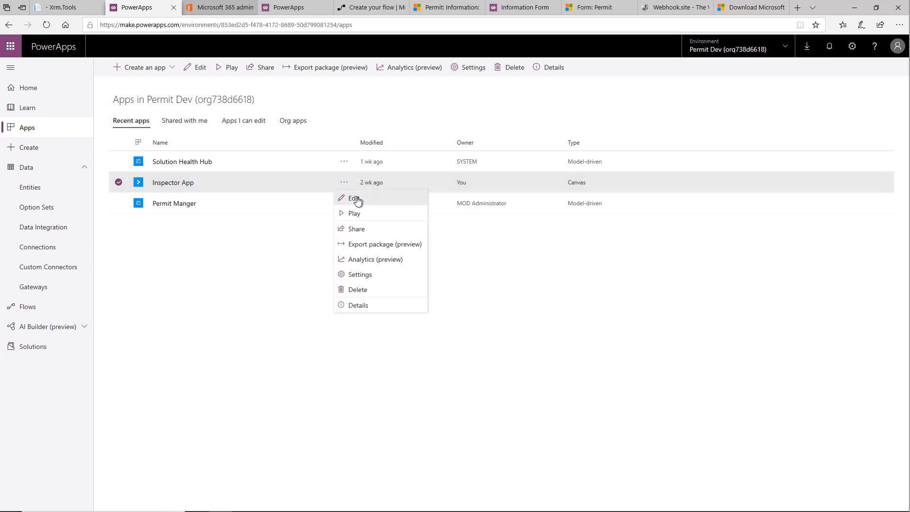
left_click(354, 199)
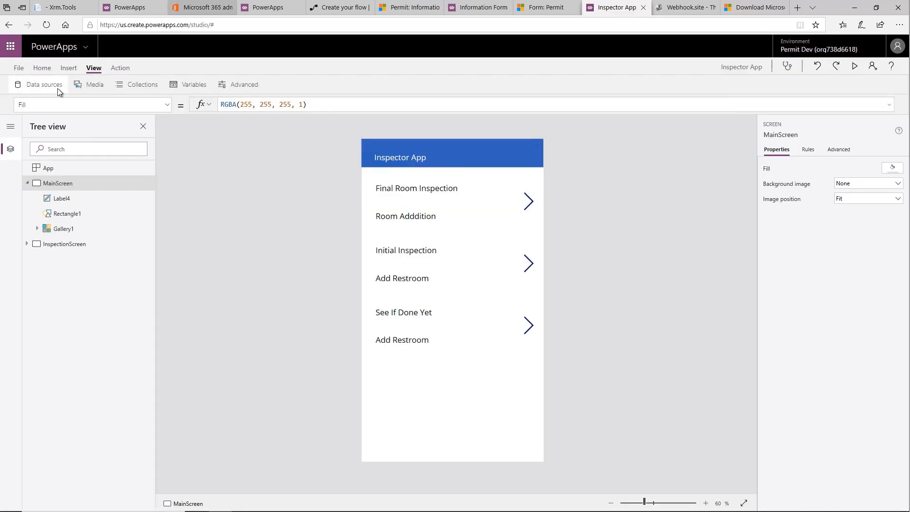
Step: Add the QR Generator connection to the Inspector App as a data source
left_click(57, 88)
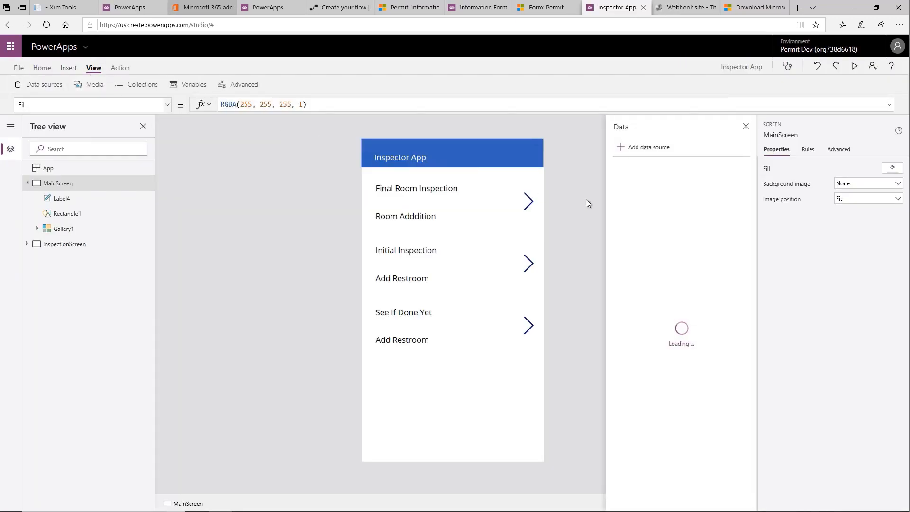
left_click(657, 149)
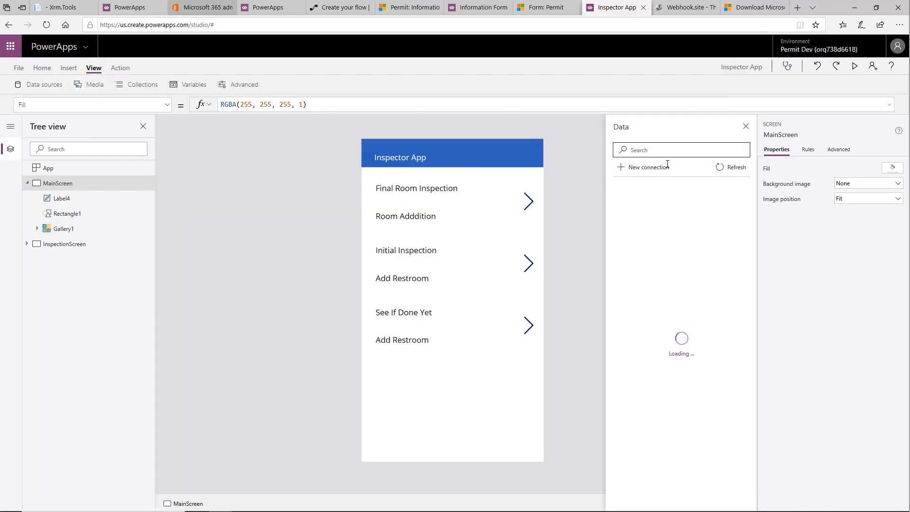
left_click(652, 299)
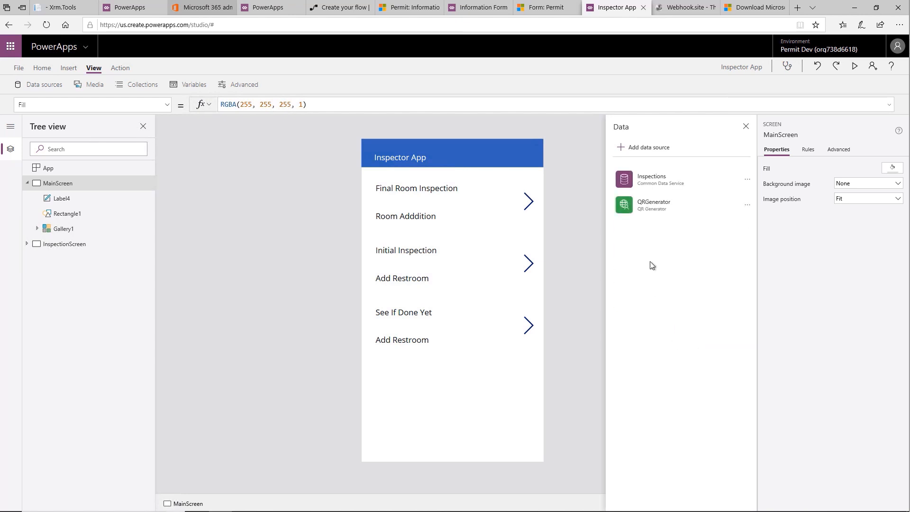
Step: Insert an image on InspectionScreen and place it below the Modified On field, at about X 135, Y 636
left_click(63, 244)
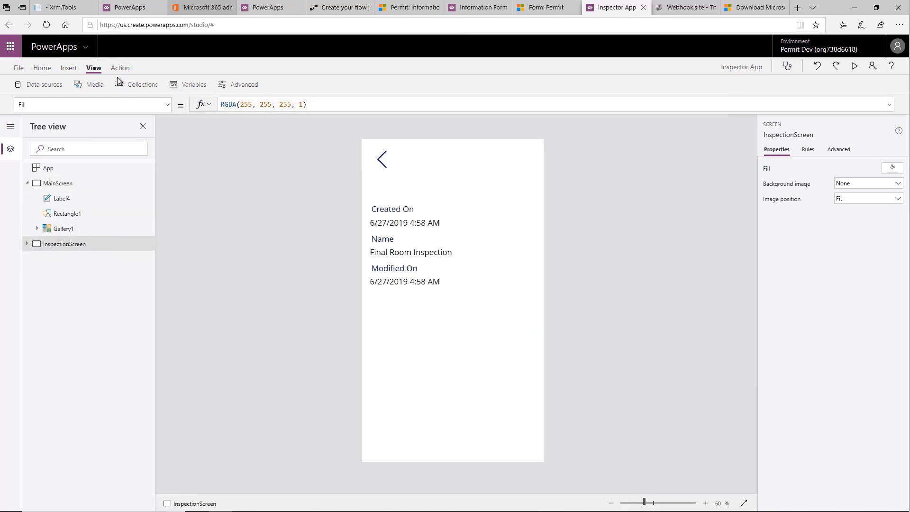
left_click(75, 68)
left_click(429, 85)
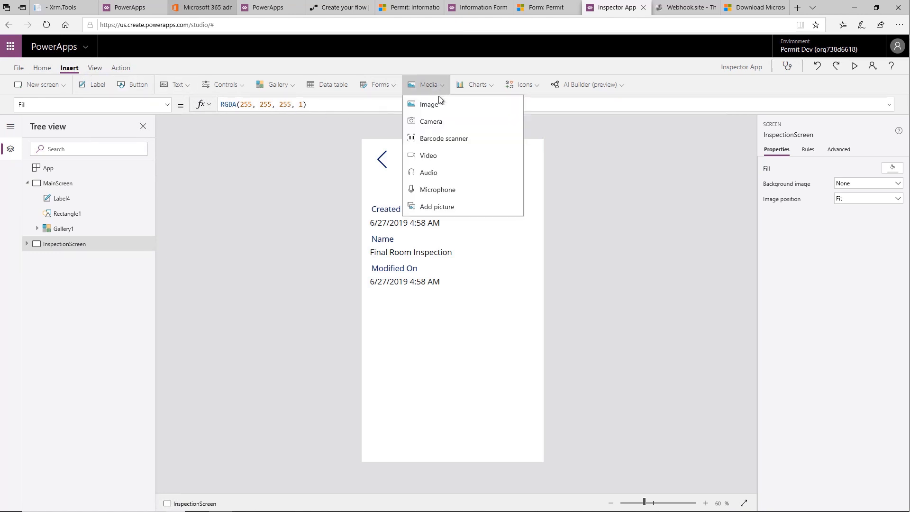
left_click(440, 107)
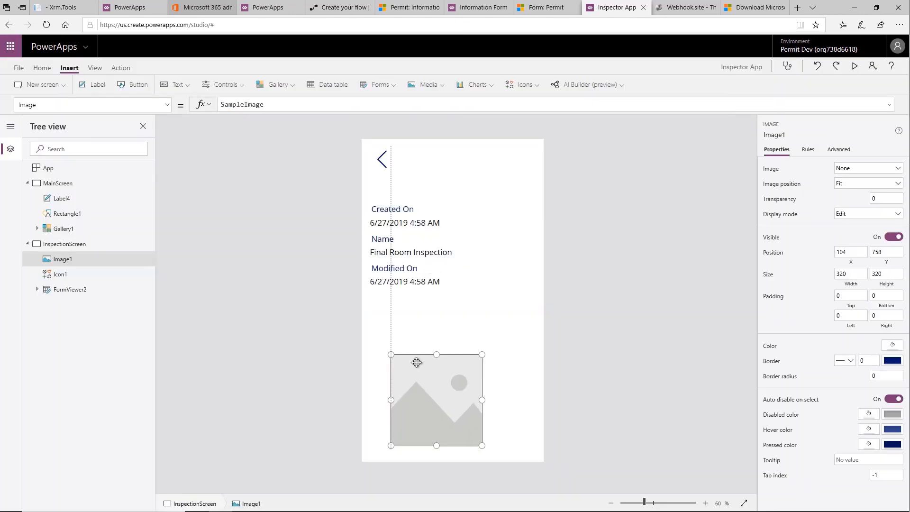
left_click_drag(430, 336, 427, 324)
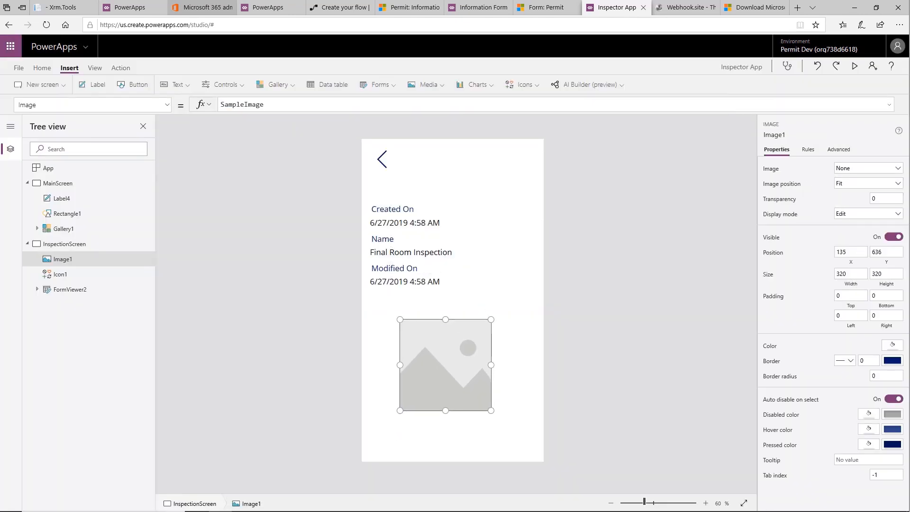
Step: Set the image's Image formula to "data:image;application/octet-stream;base64," & QRGenerator.QRCode64({text:Gallery1.Selected.Name}).image
left_click(278, 106)
left_click_drag(264, 104, 220, 105)
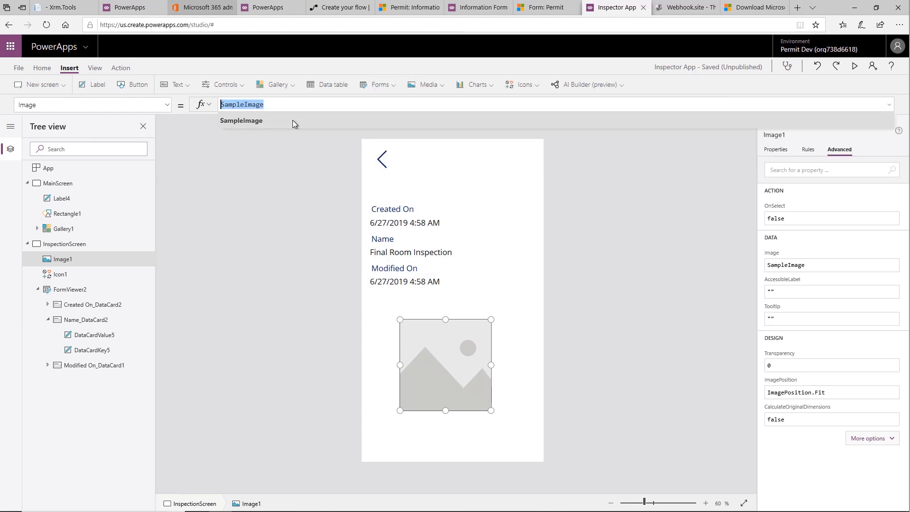
type("\"data:image;application/octet-stream;base64,\" & QRGenerator.QRCode64({text:Gallery1.Selected.Name}).image")
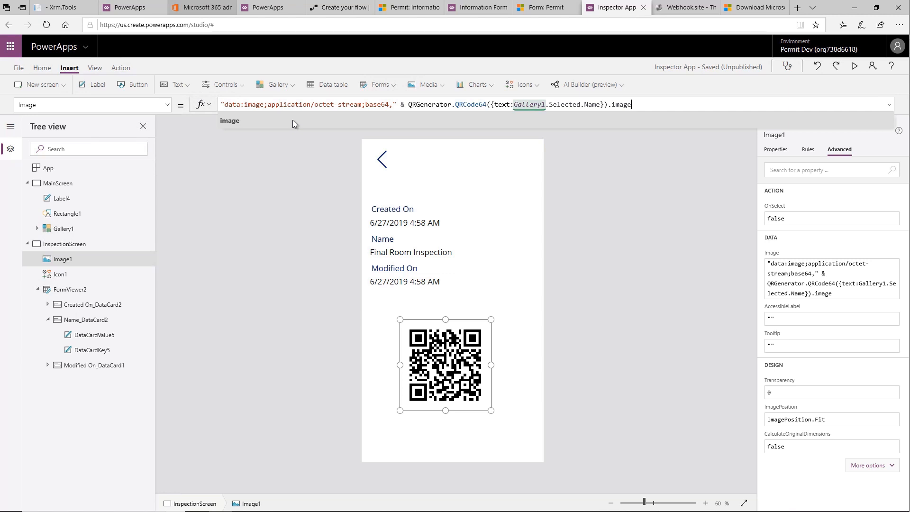